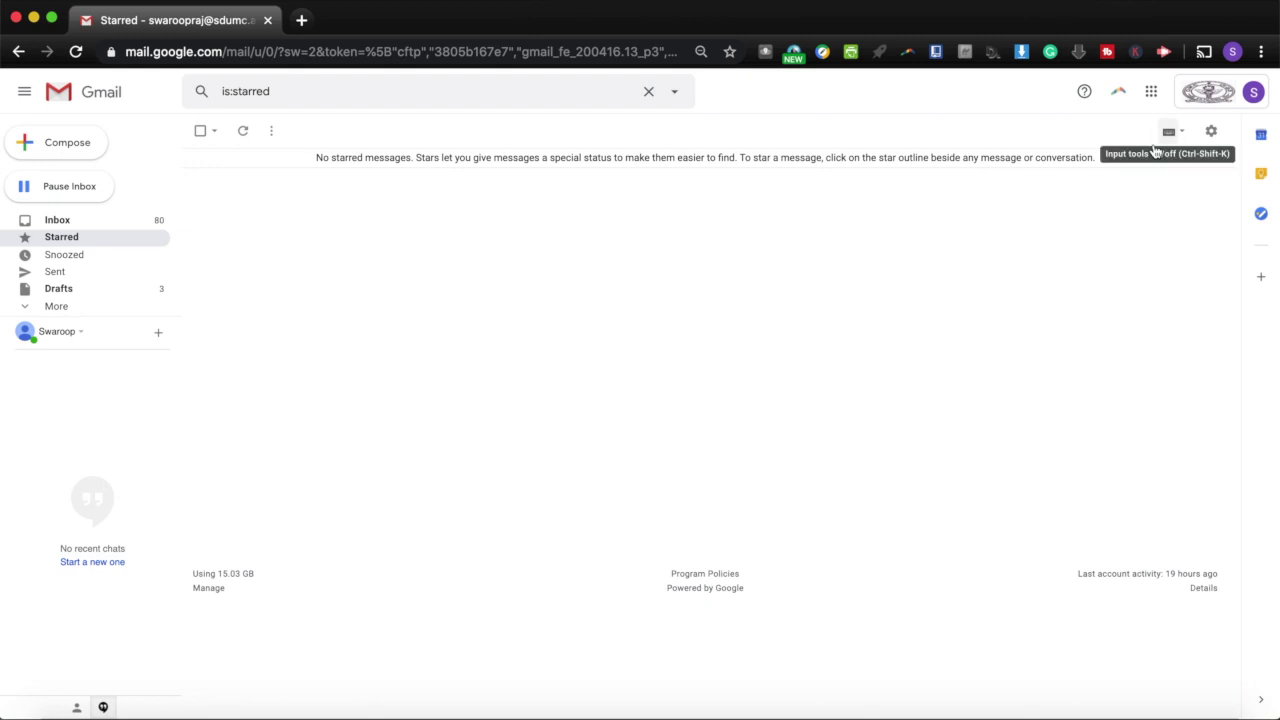
Open Google Calendar from the Gmail account's Google apps.
click(1151, 92)
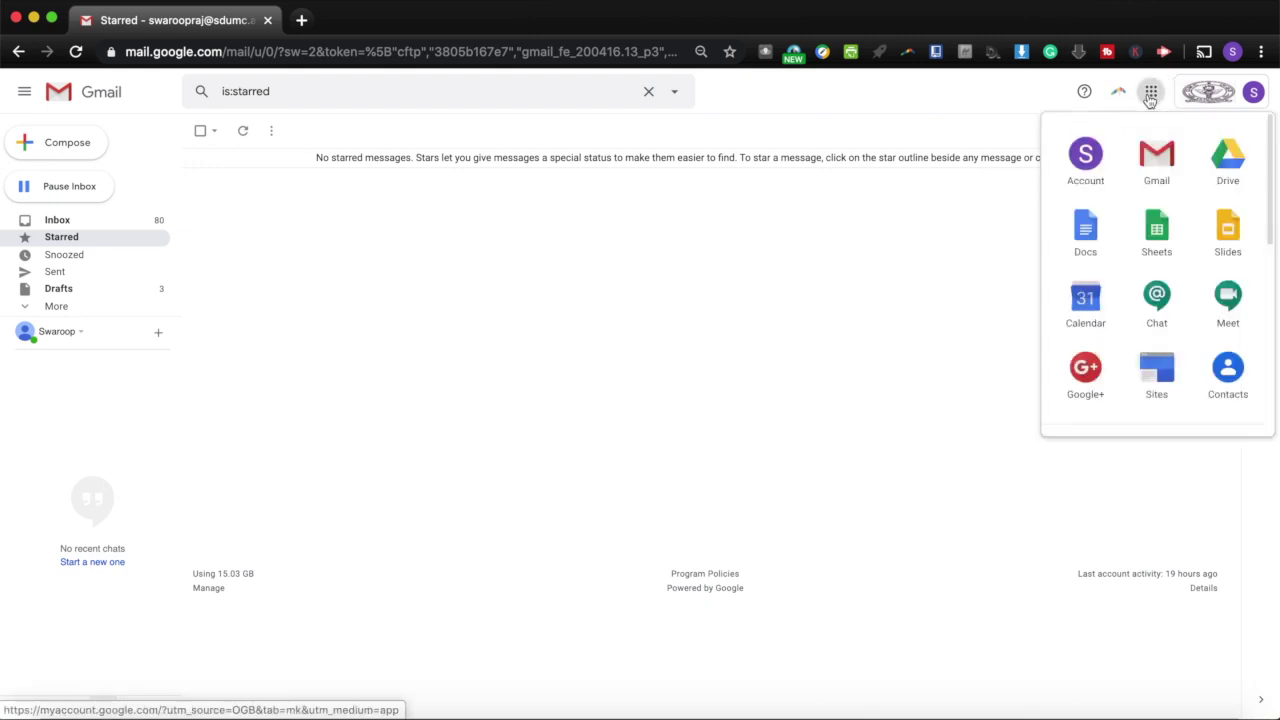
click(1084, 303)
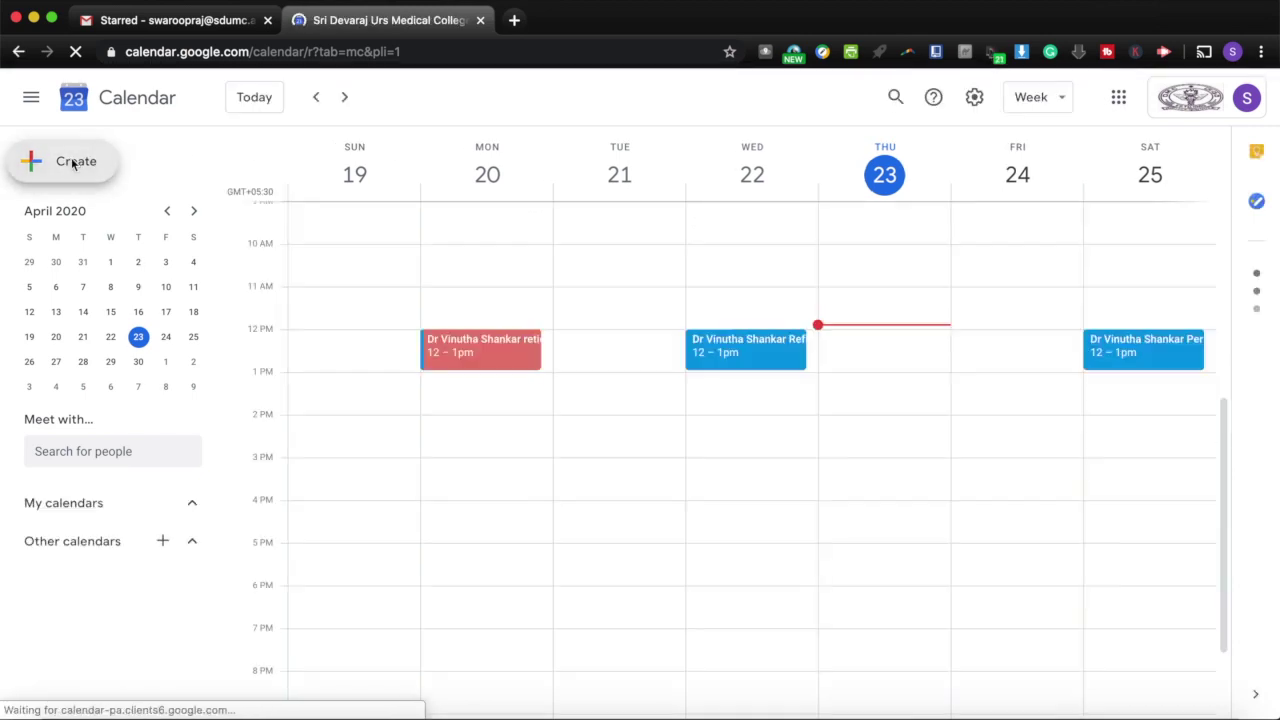
click(833, 486)
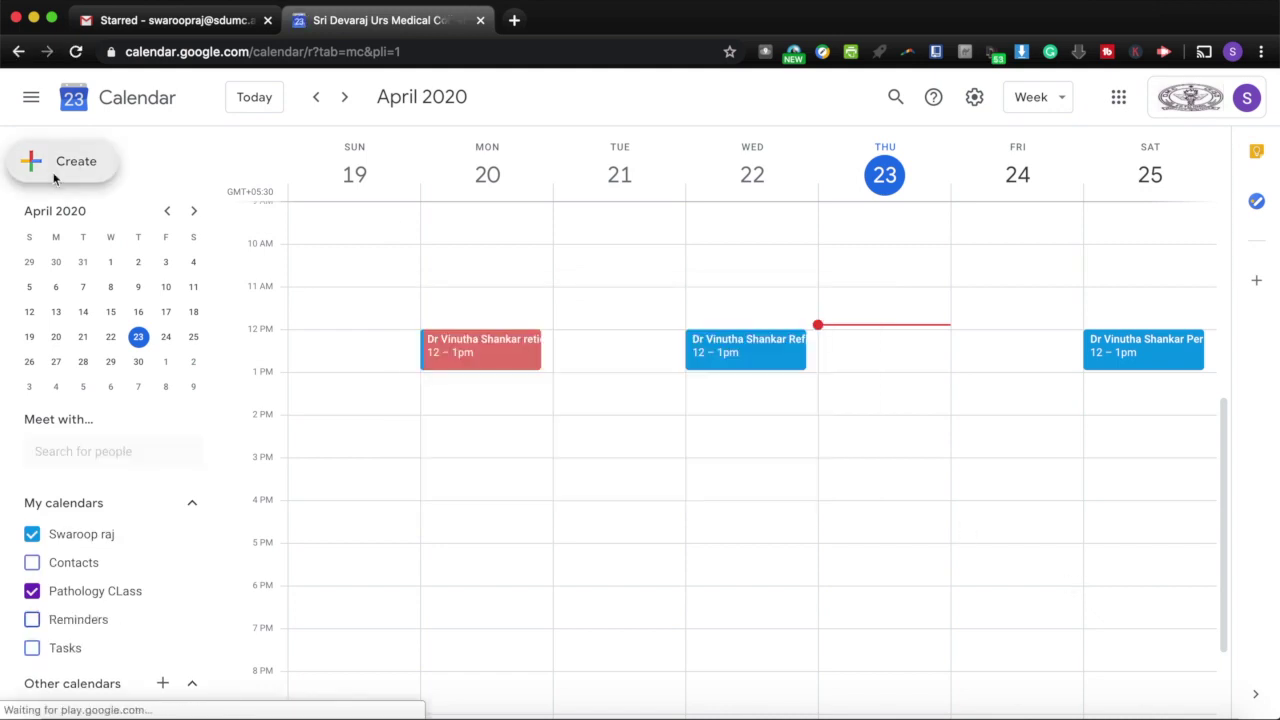
Create and save a calendar event titled "Pathology Class" for Apr 23, 2020, 12:00pm to 1:00pm, with Google Meet conferencing.
click(57, 172)
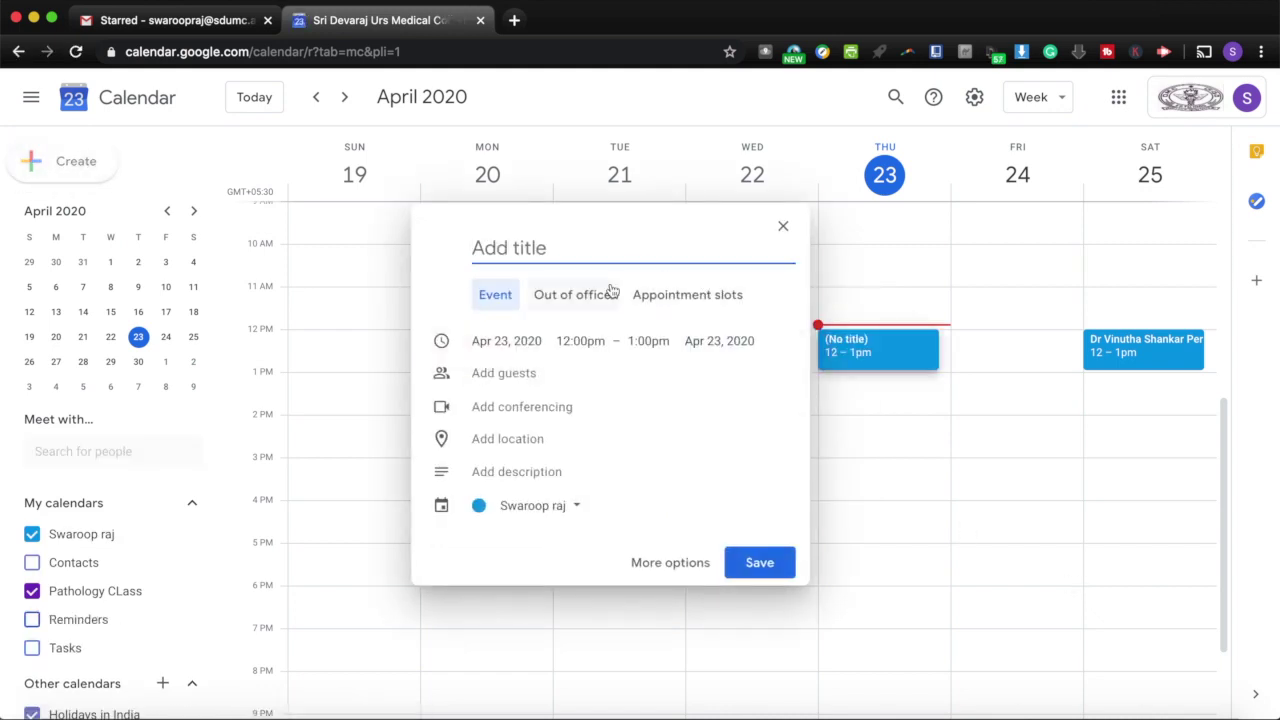
text(Pathology )
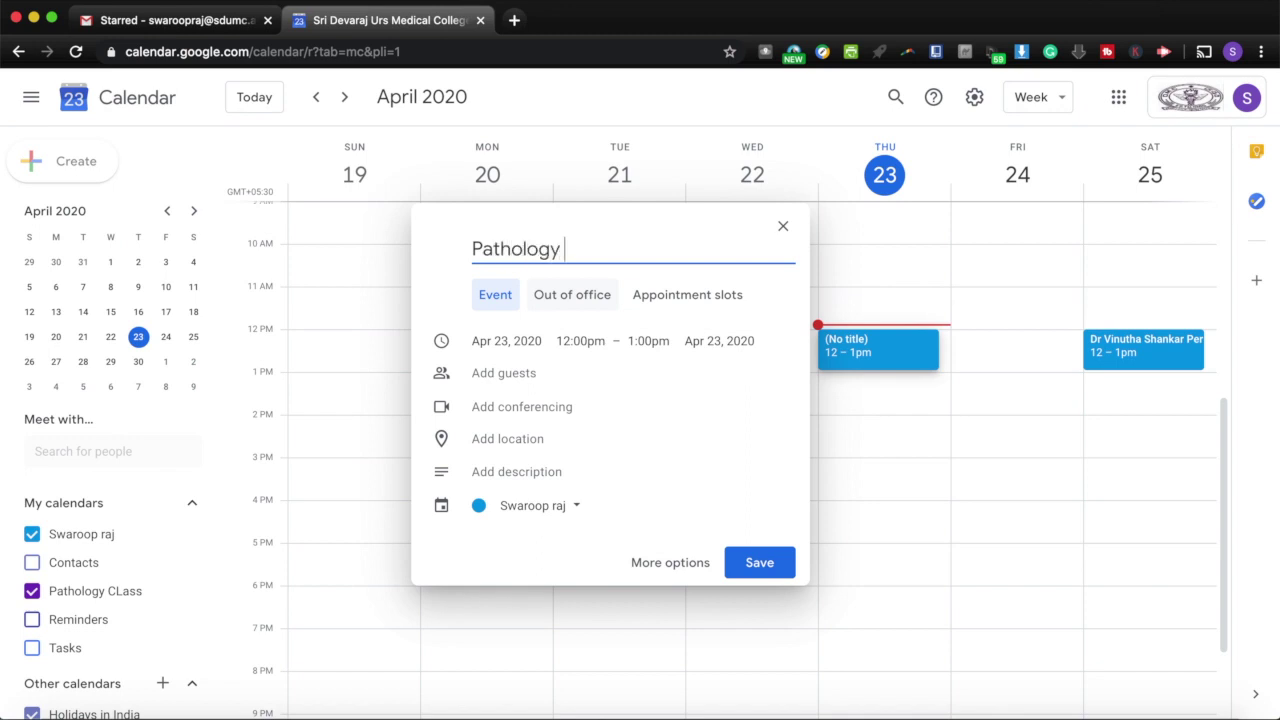
text(Class)
click(530, 417)
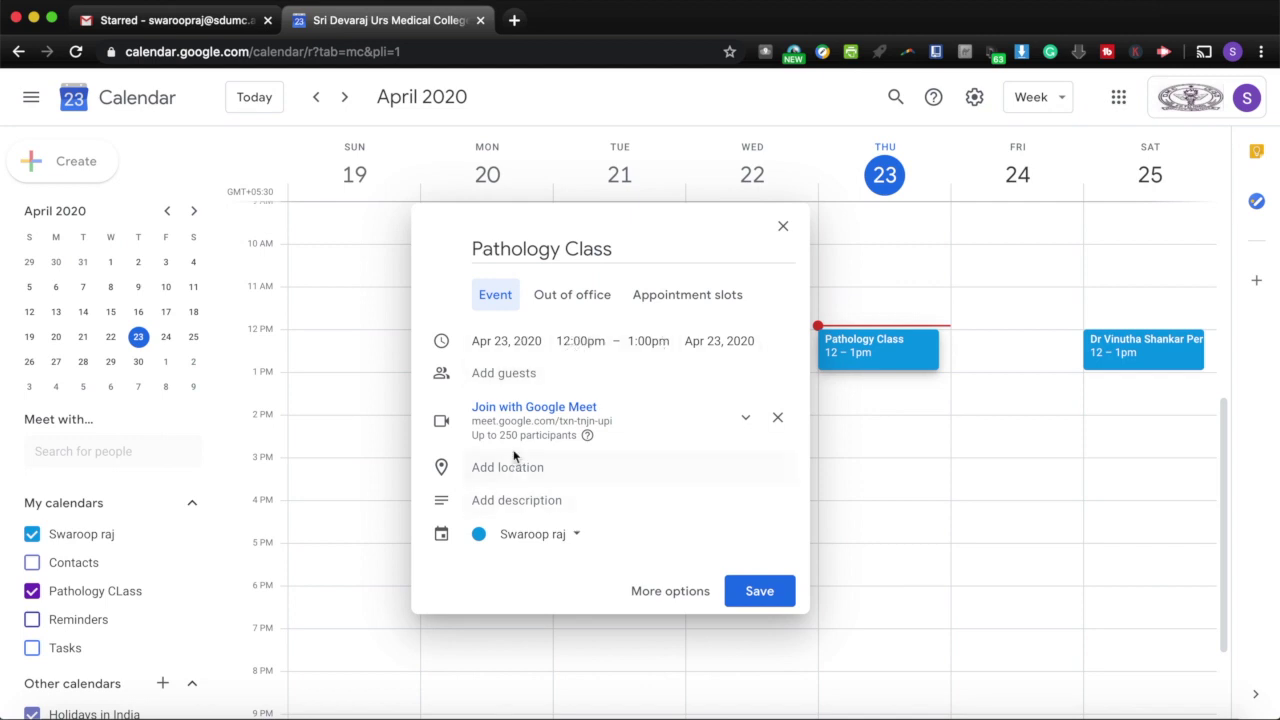
click(756, 594)
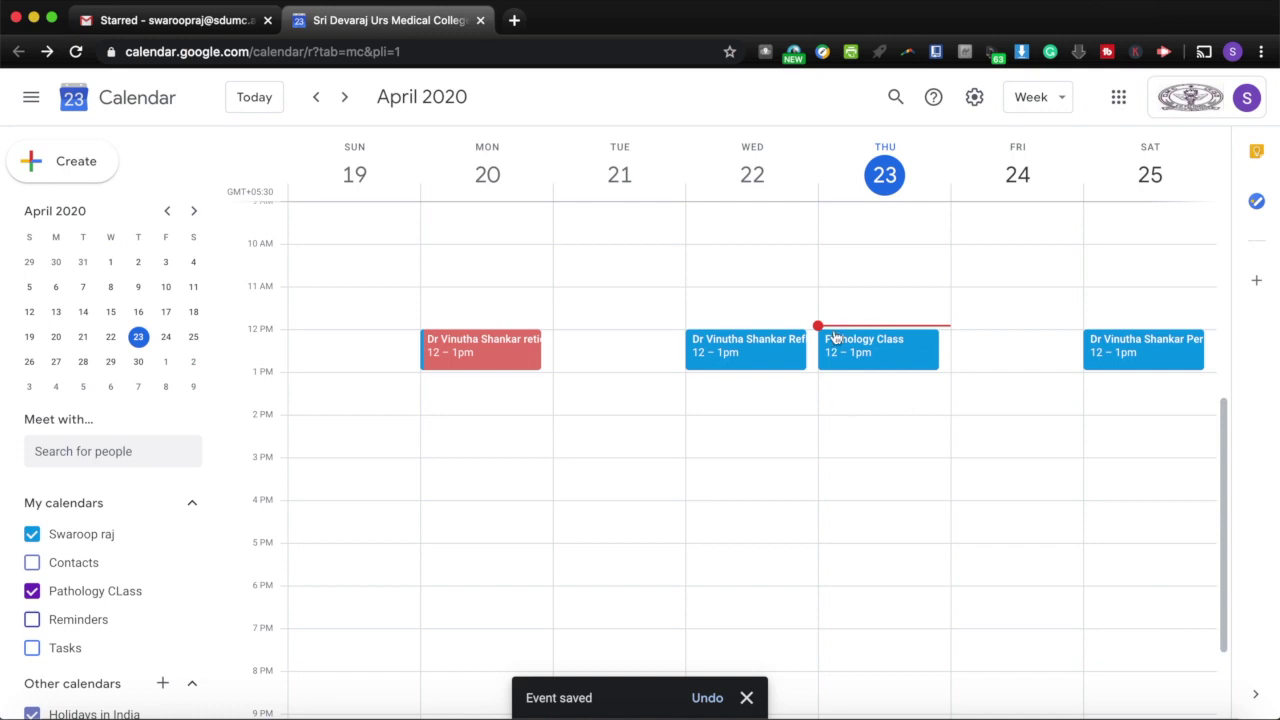
Return to Gmail and open Google Meet from its list of Google apps.
click(516, 20)
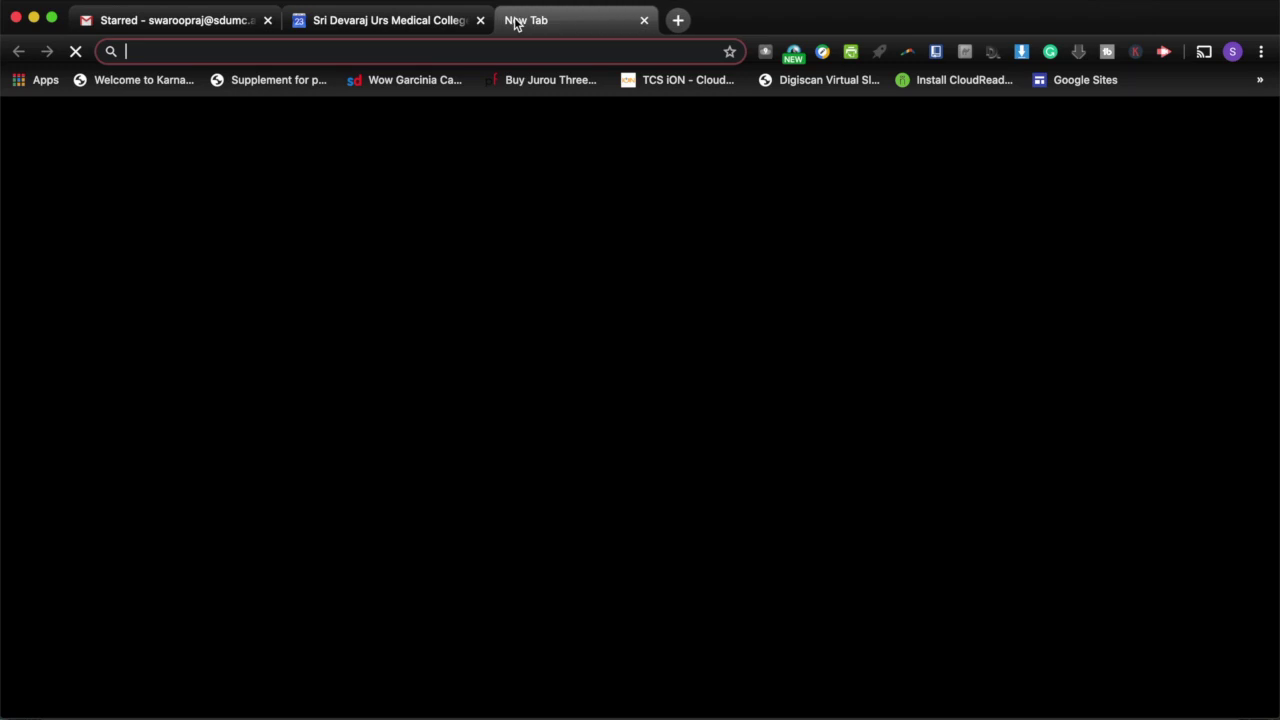
click(184, 21)
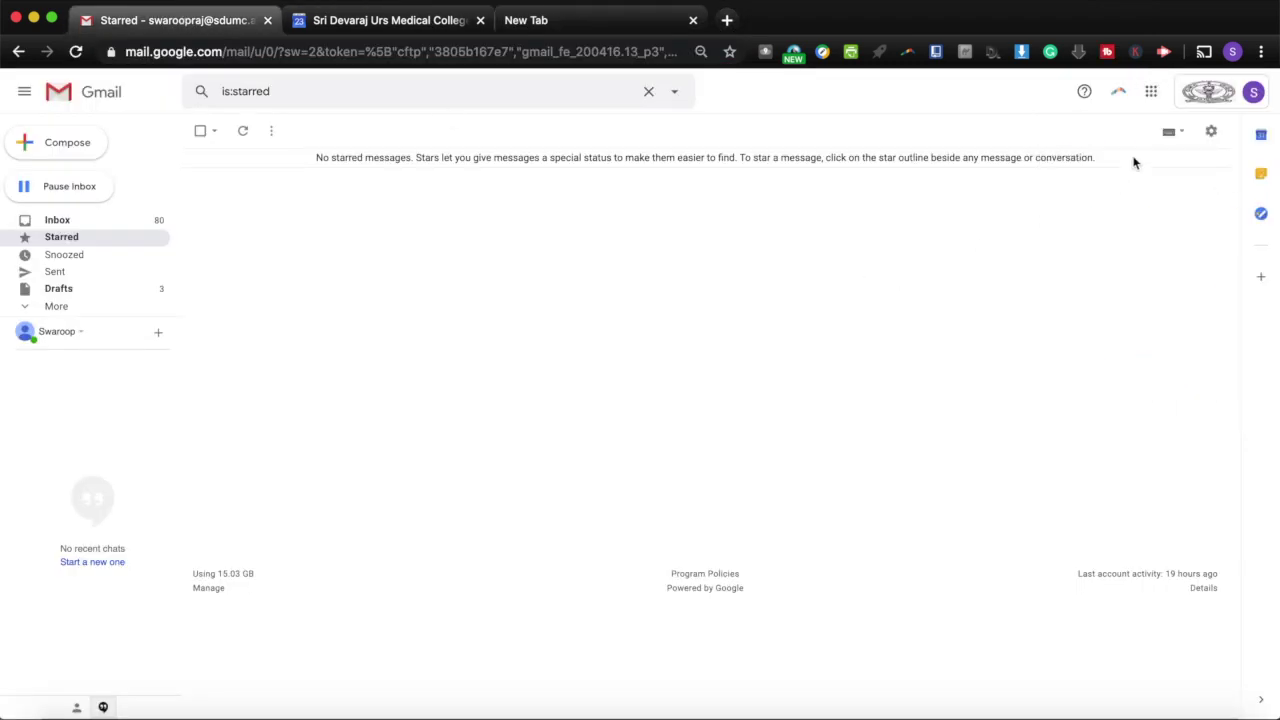
click(1151, 91)
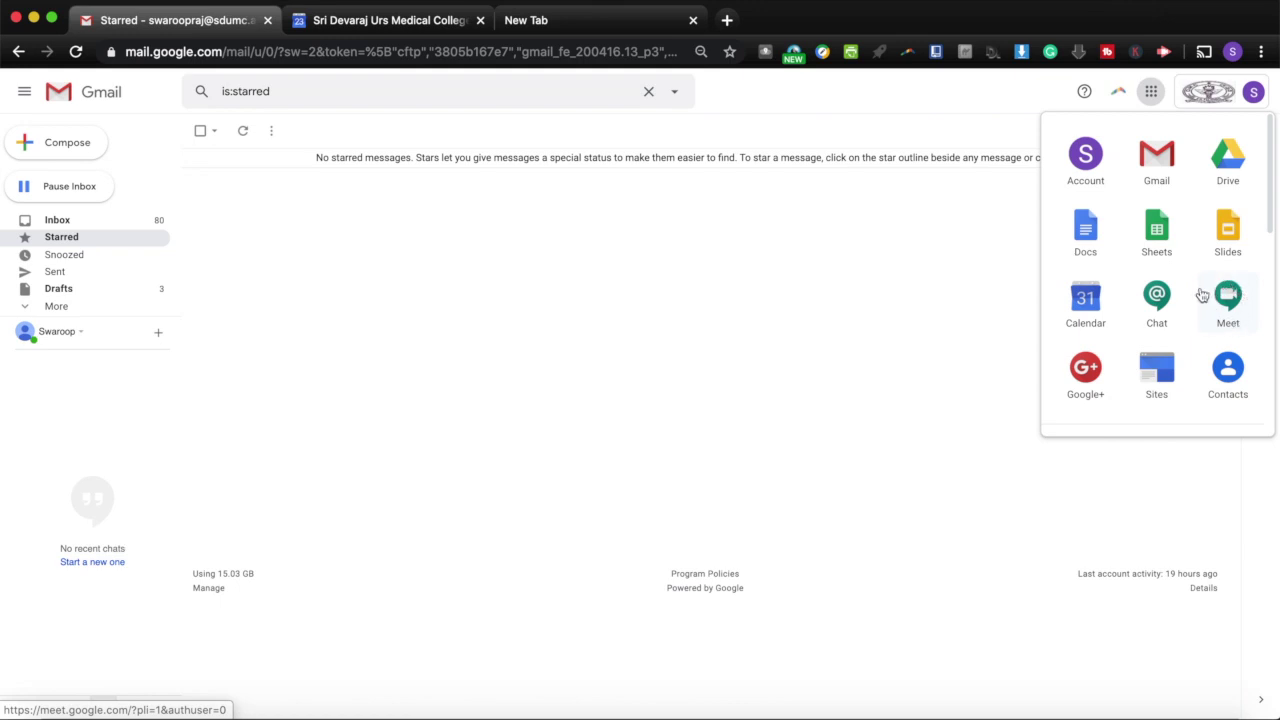
scroll(1202, 295, down, 6)
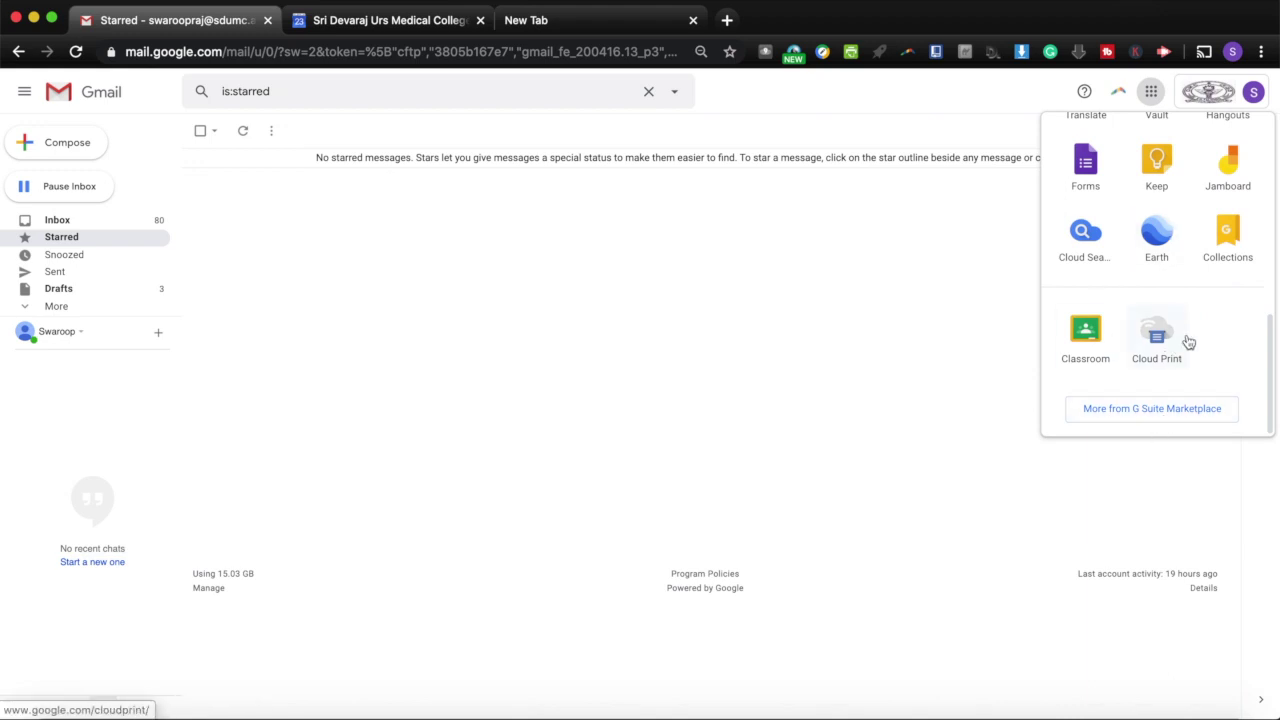
scroll(1175, 262, up, 2)
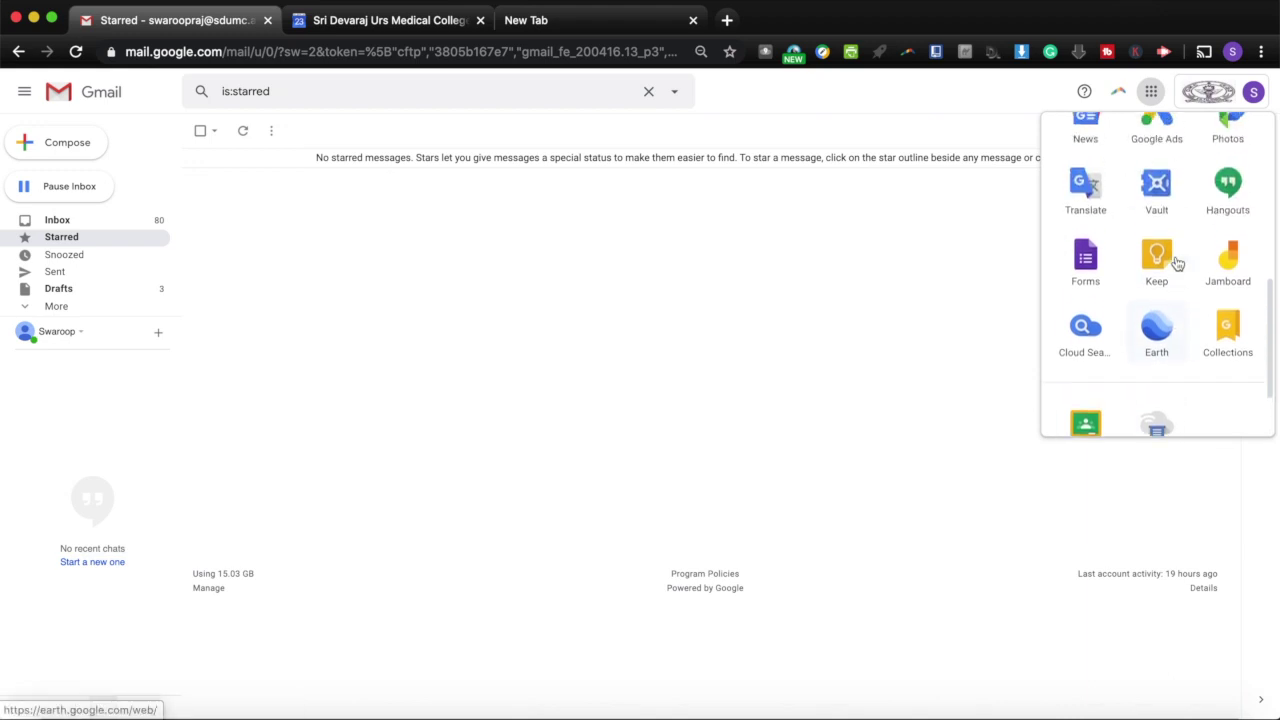
scroll(1177, 263, down, 2)
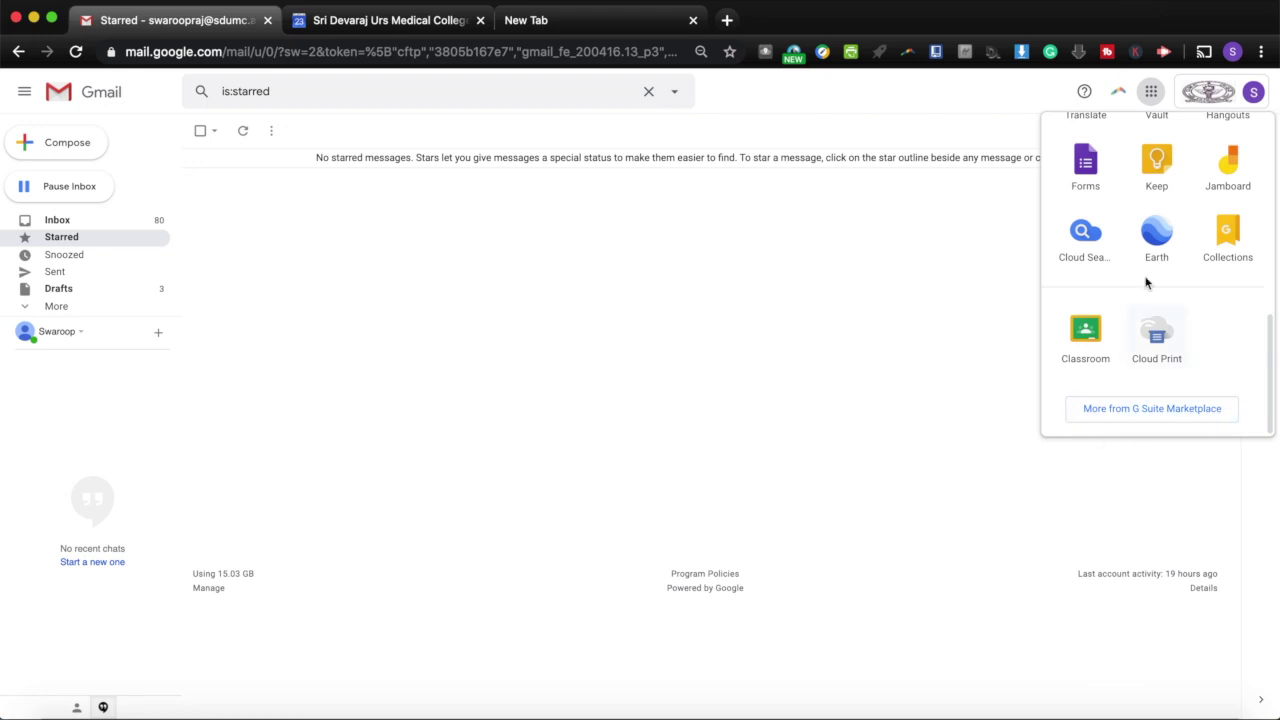
scroll(1148, 283, up, 10)
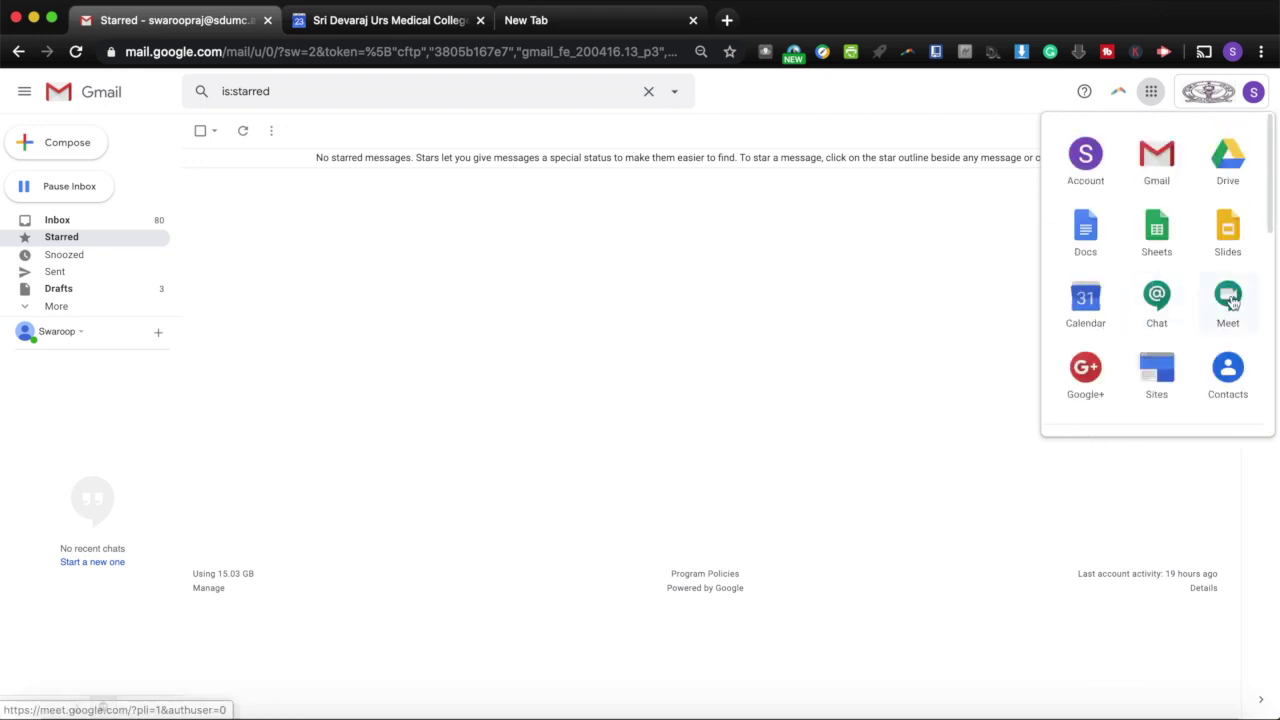
click(1229, 300)
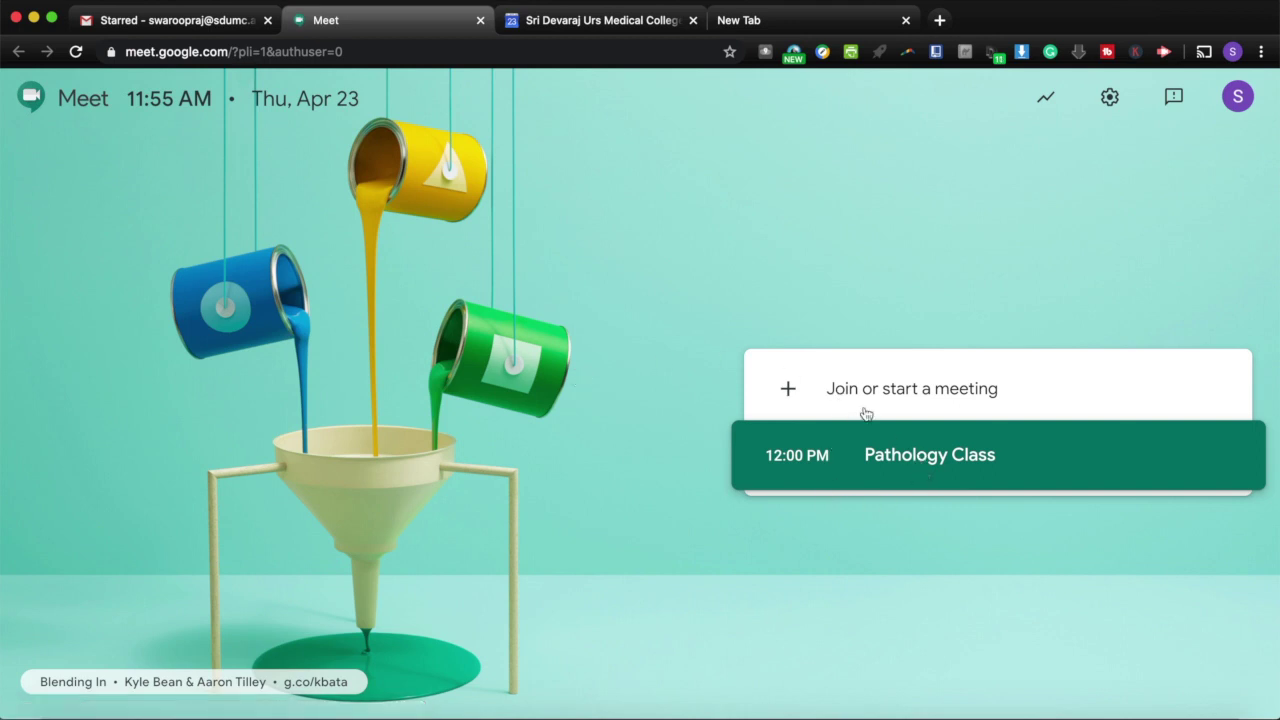
Join the scheduled Pathology Class meeting with the camera off, and briefly test the camera during the call.
click(910, 474)
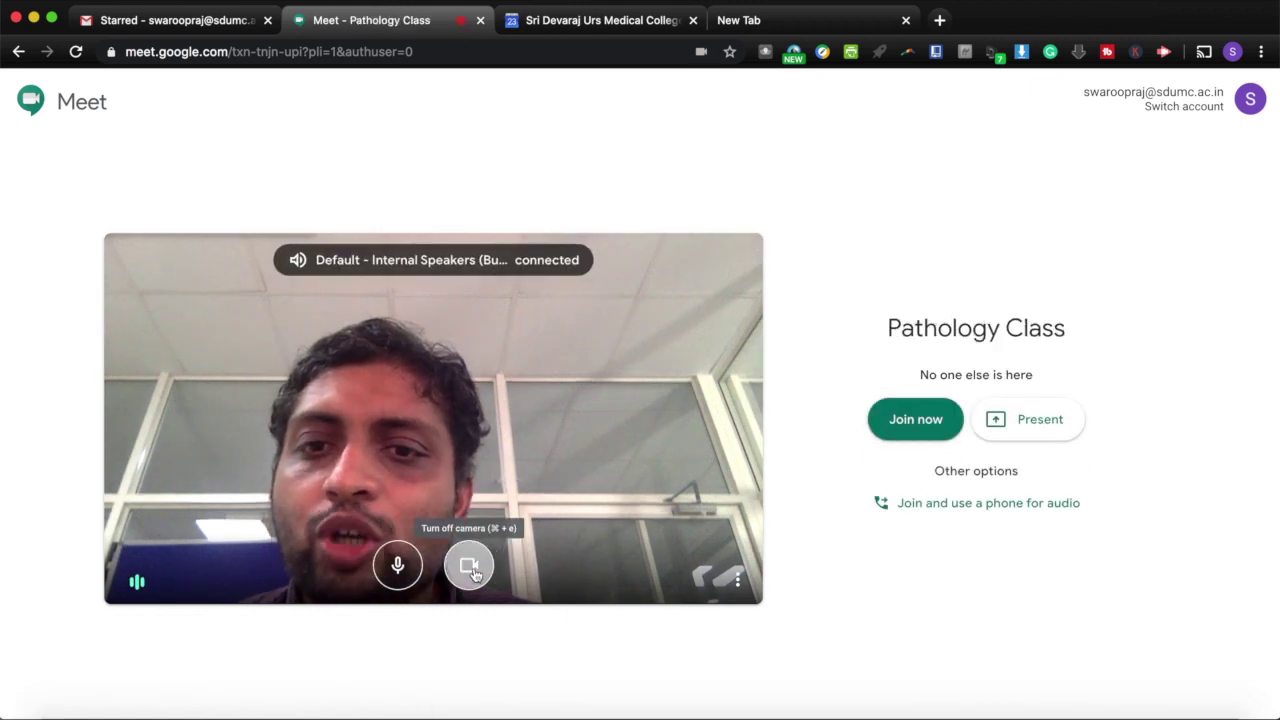
click(472, 569)
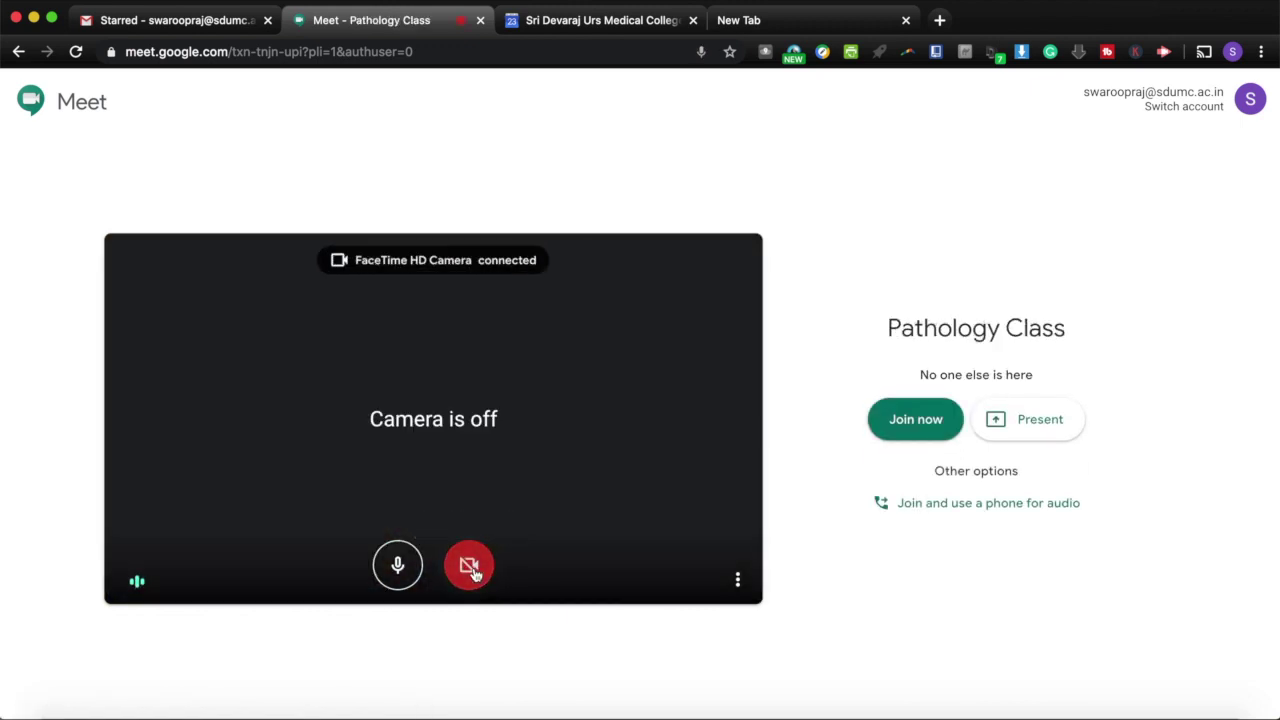
click(916, 420)
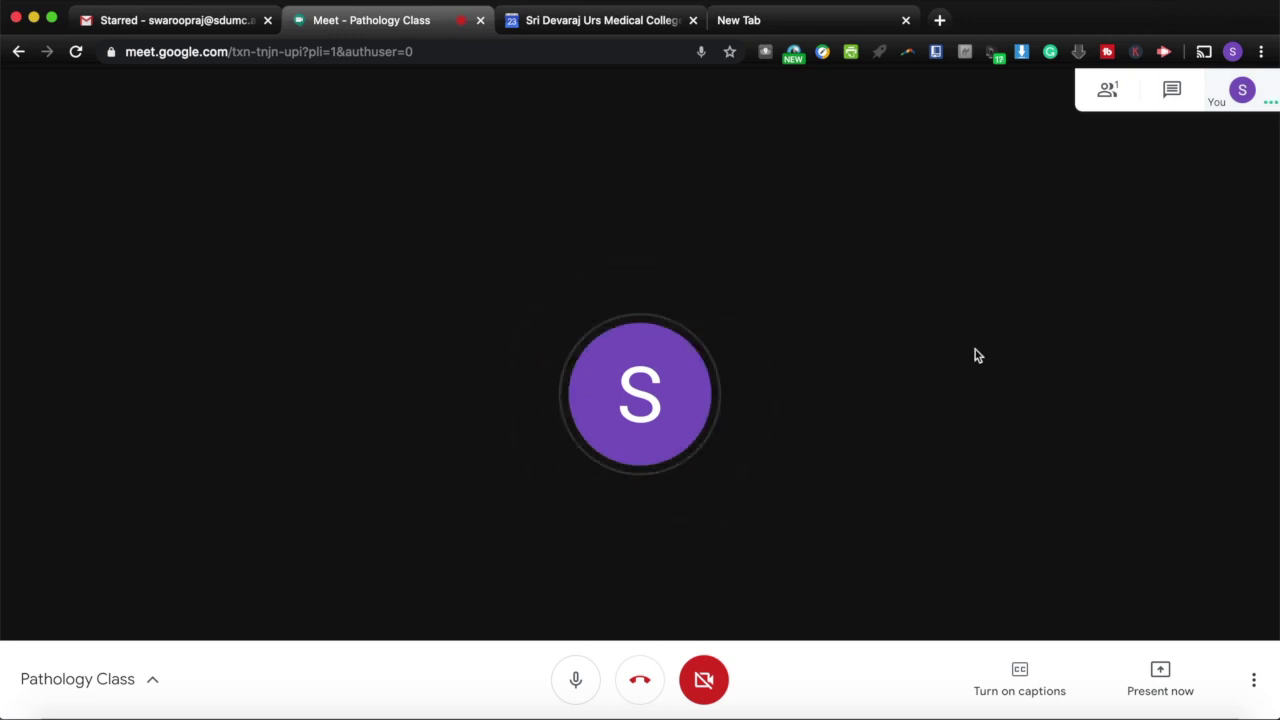
click(704, 686)
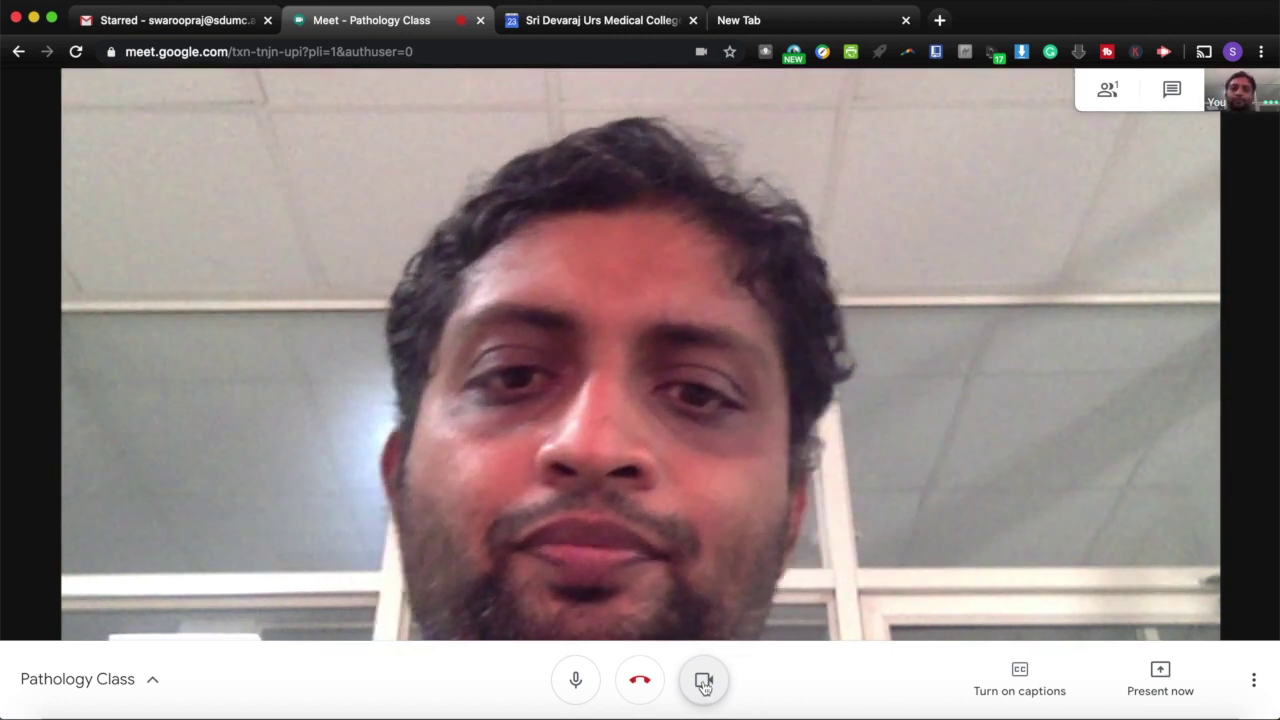
click(704, 684)
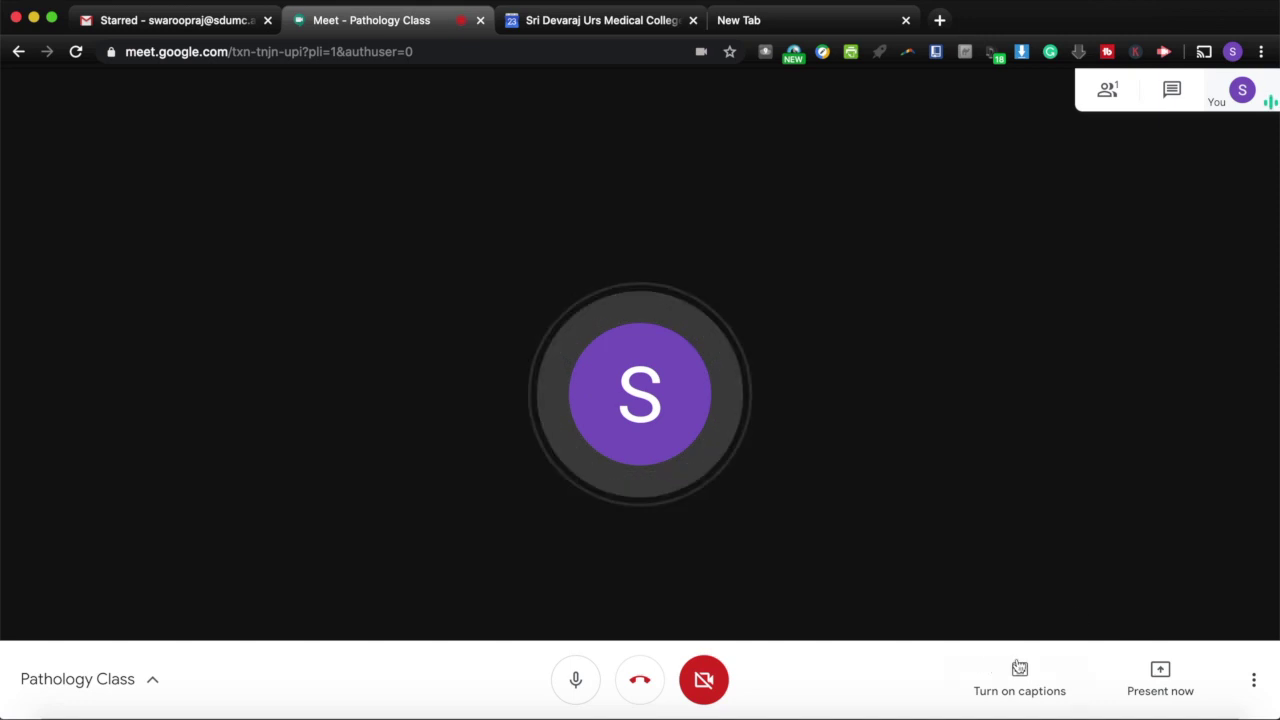
Switch to Safari, open meet.google.com with the student account and bring up the meeting code entry.
mouse_move(1000, 712)
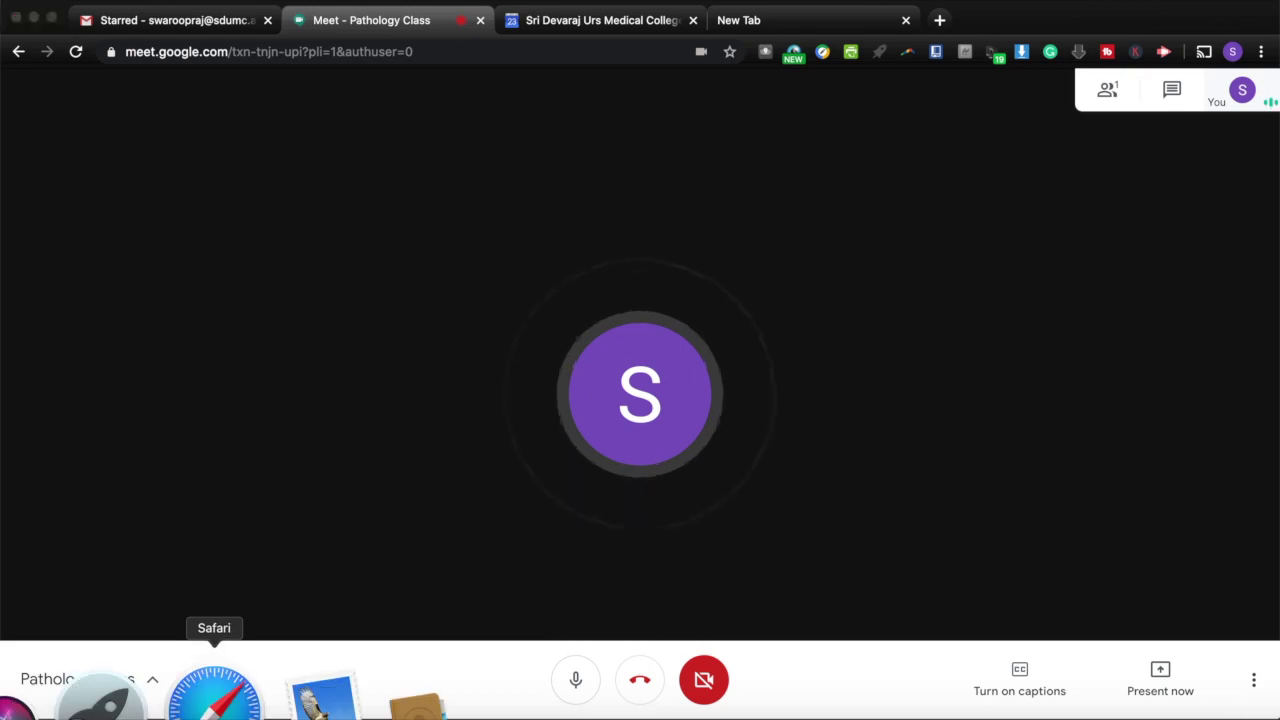
click(212, 695)
text(meet.google.com)
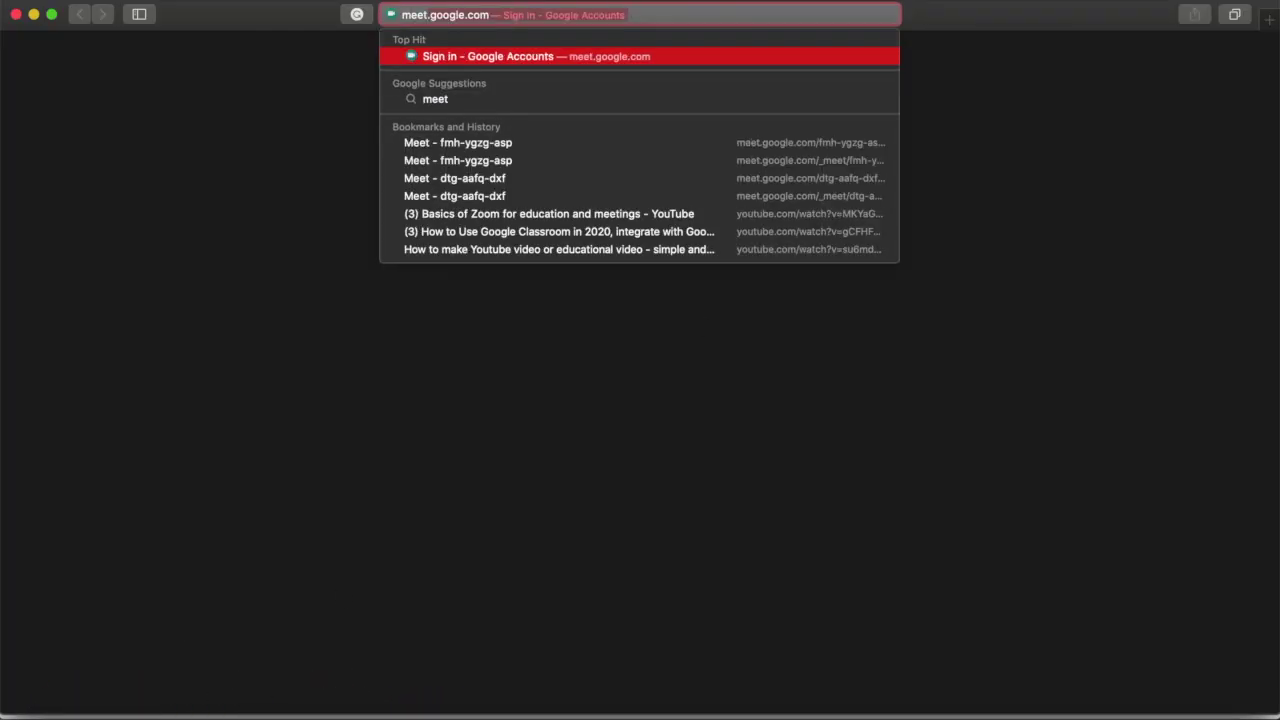
key(Return)
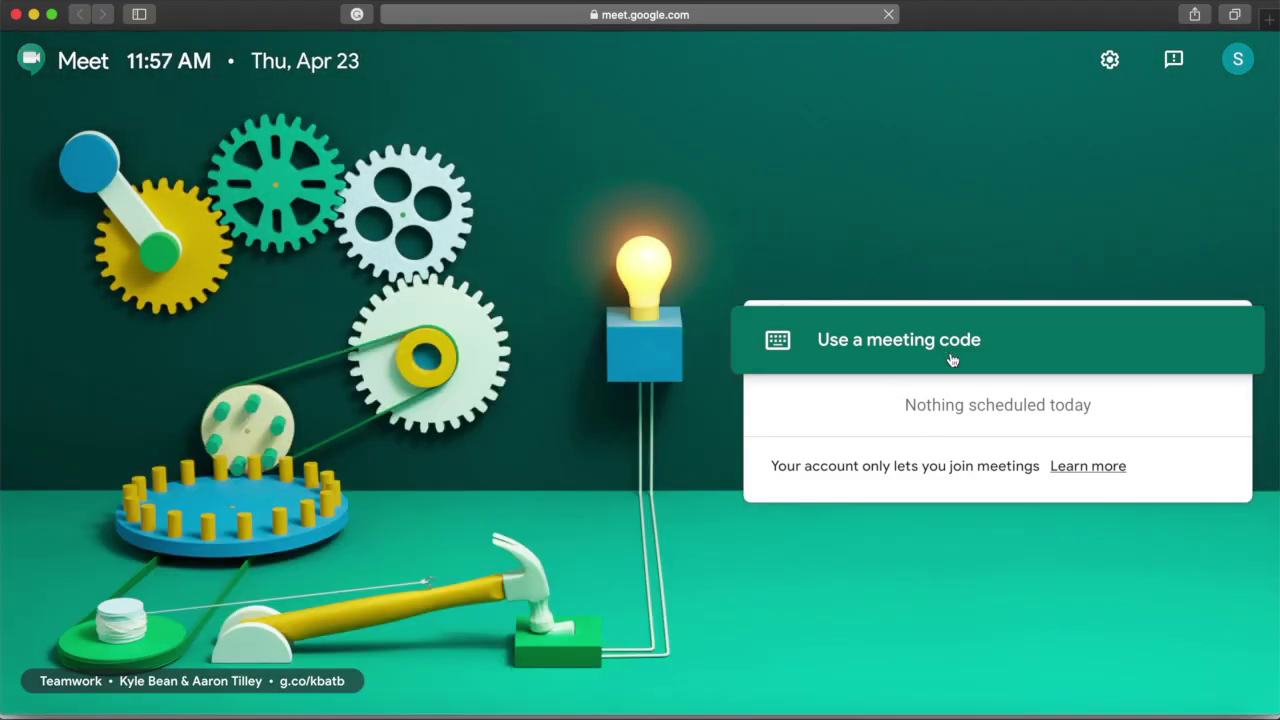
click(1240, 65)
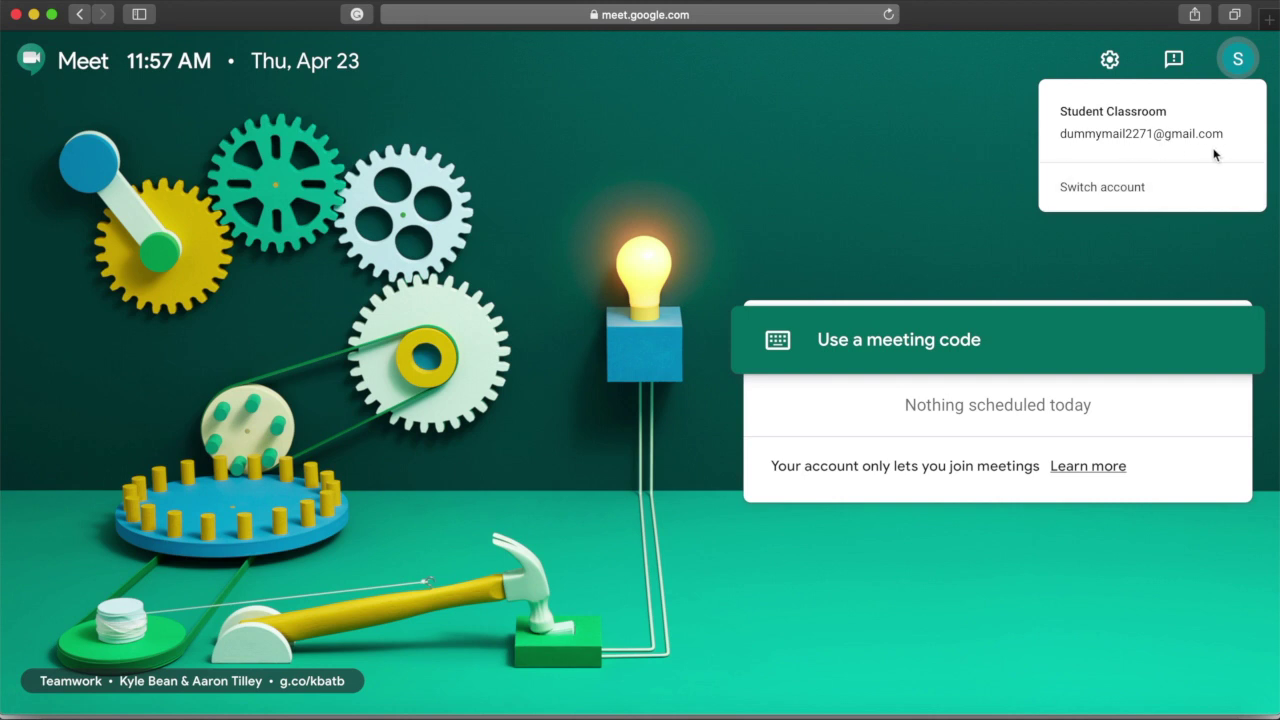
click(977, 138)
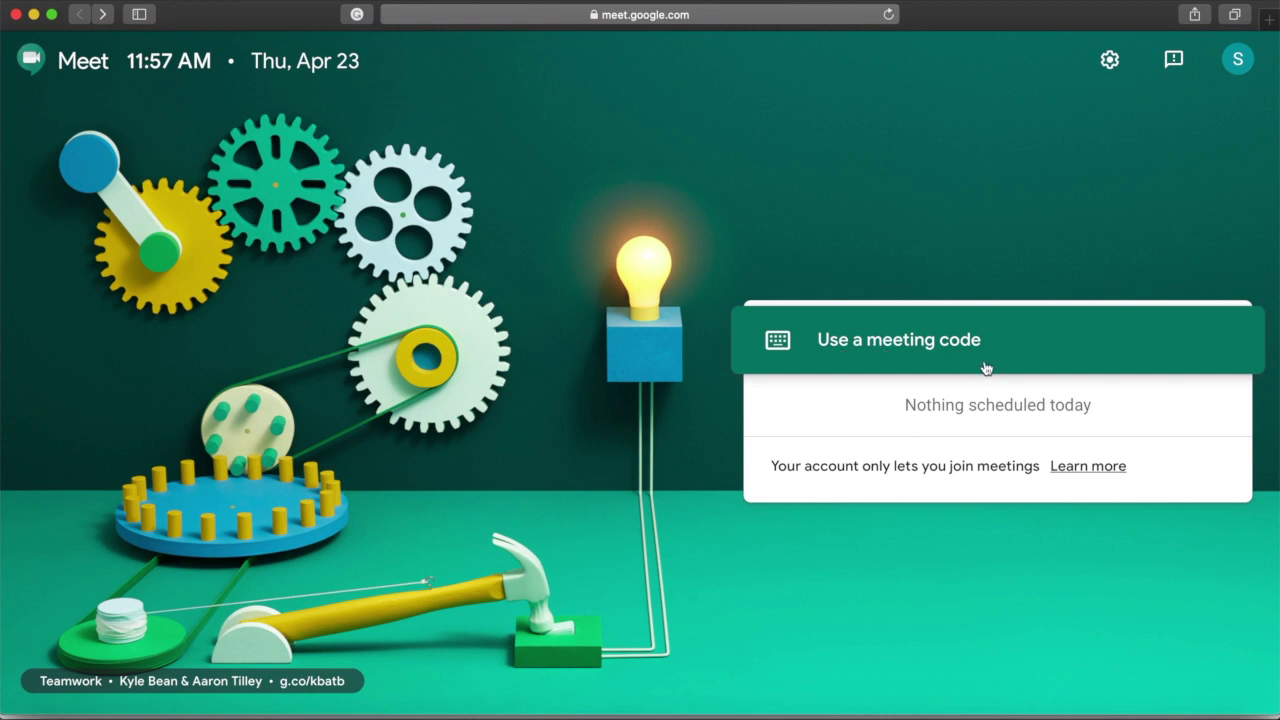
click(853, 343)
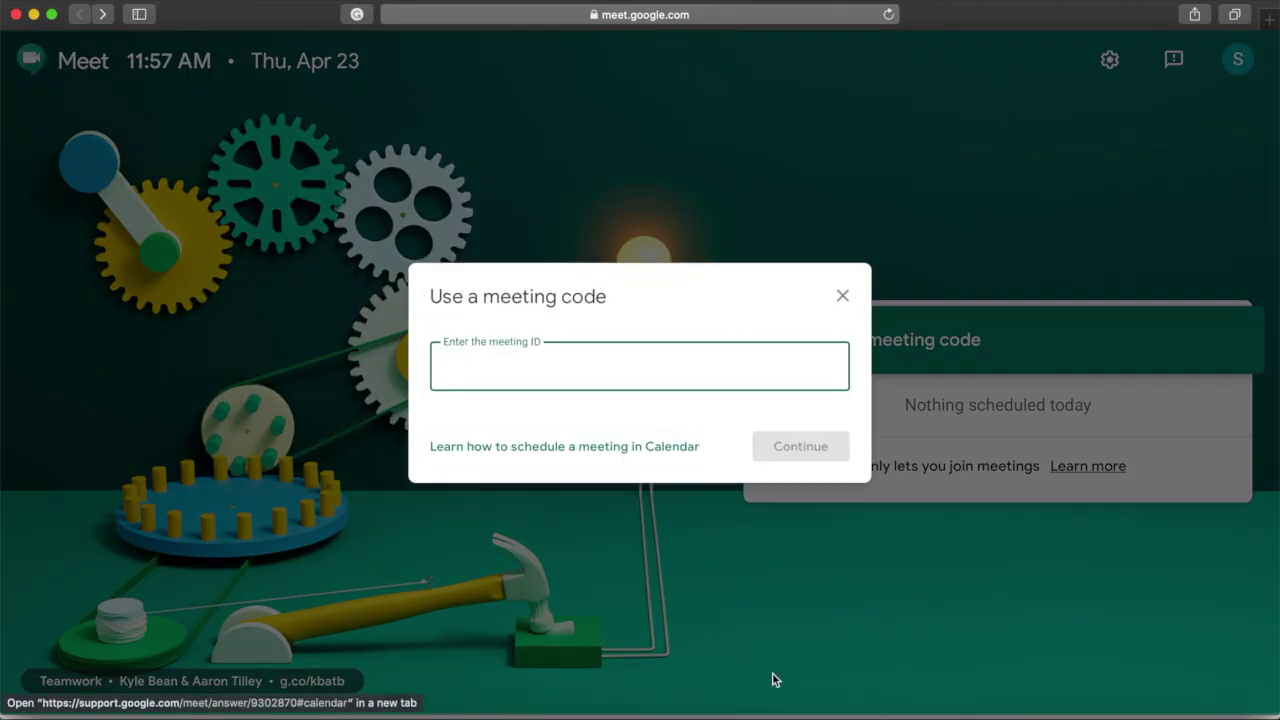
Return to Chrome and copy the meeting code from the details of the Pathology Class calendar event.
click(880, 705)
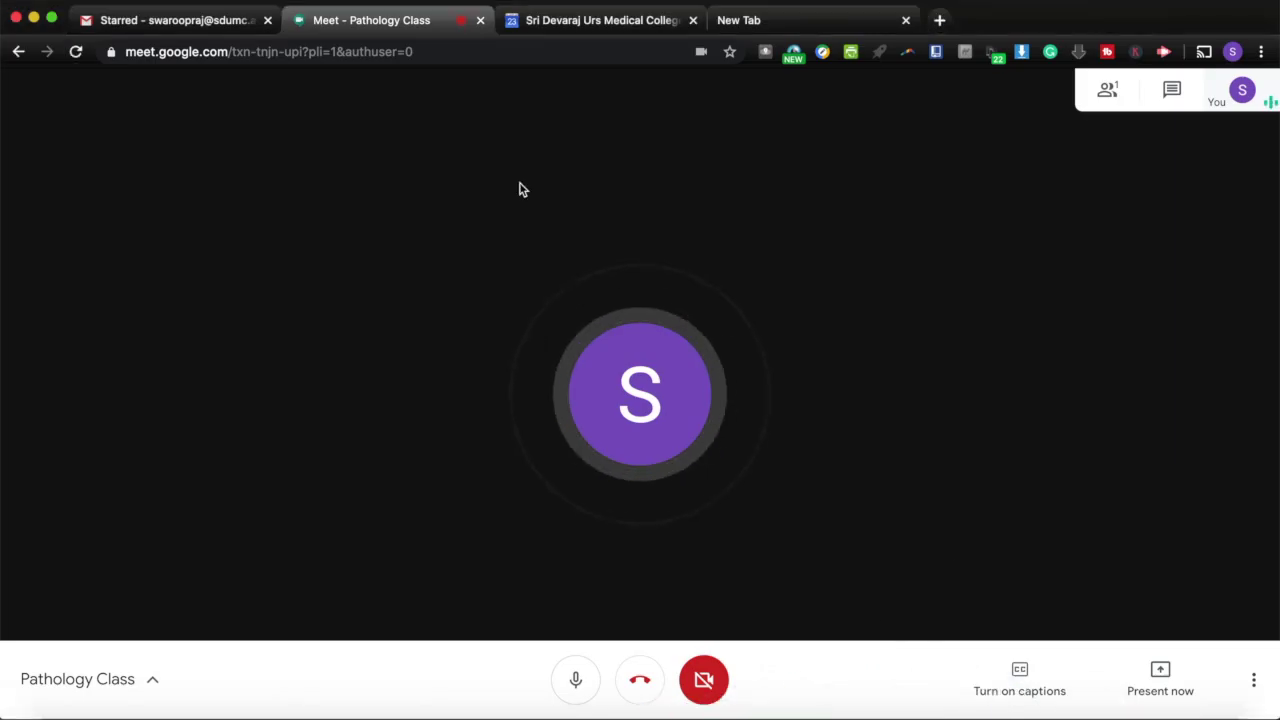
click(182, 22)
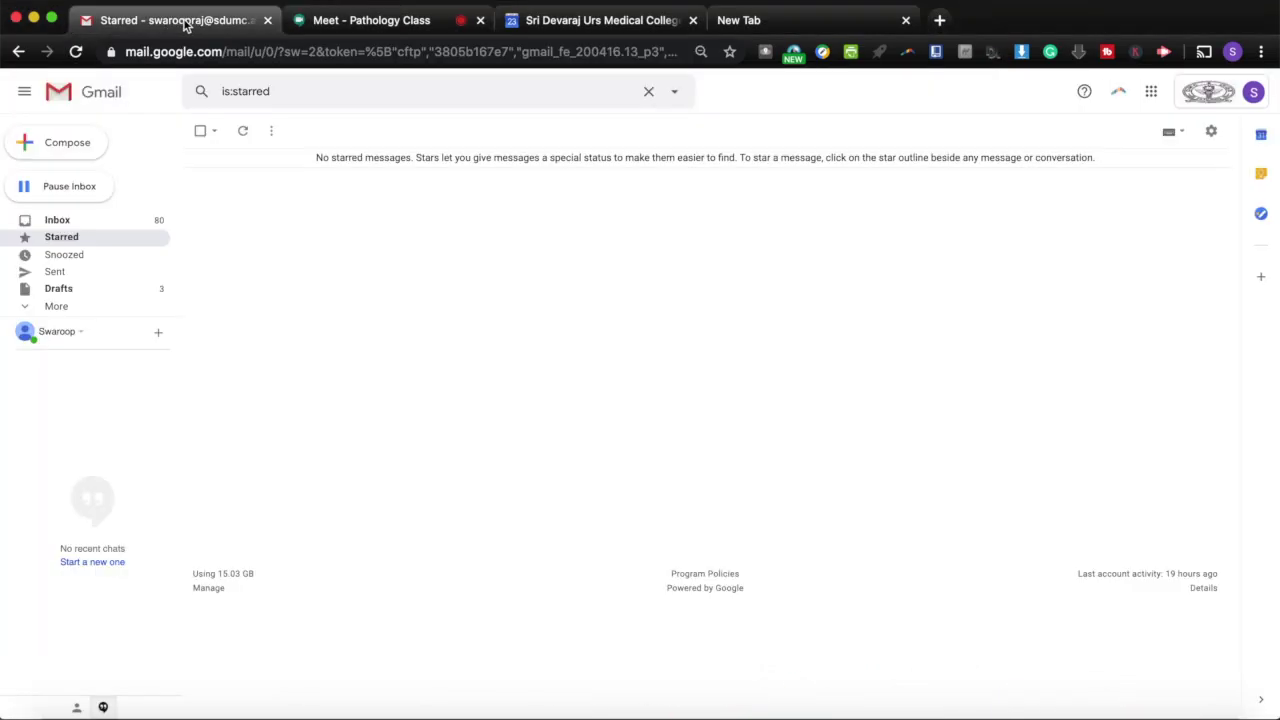
click(596, 28)
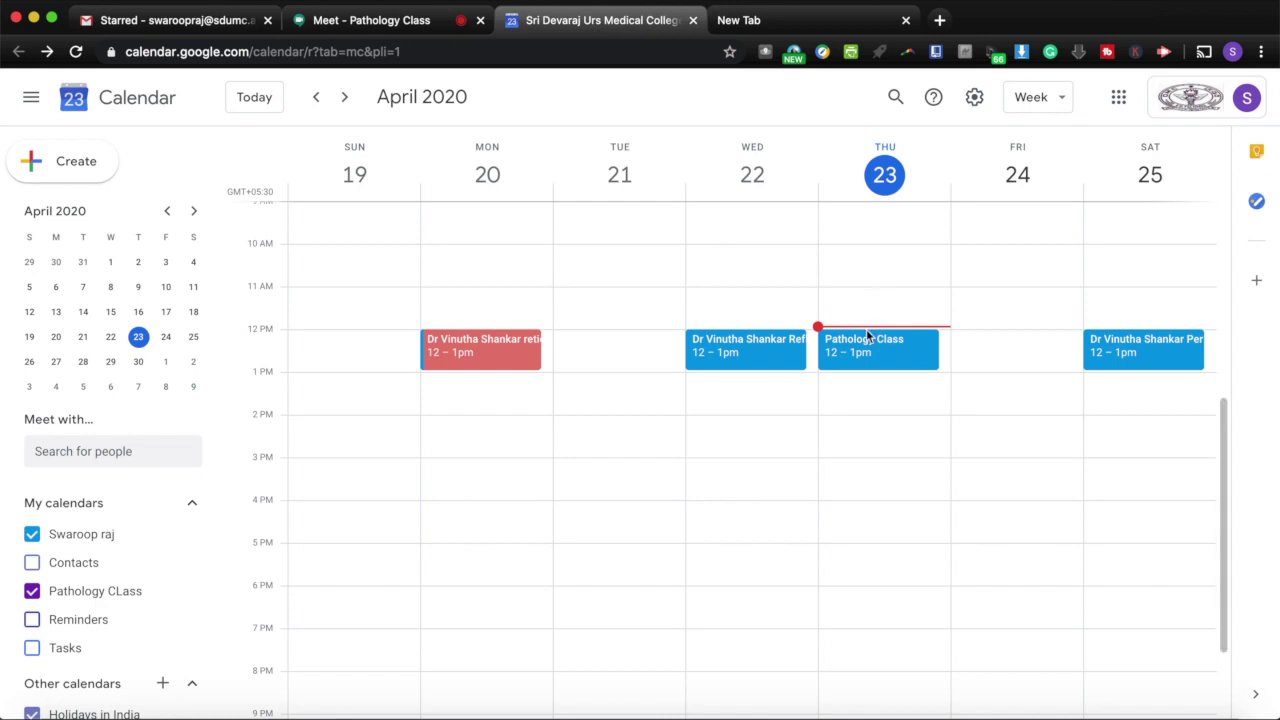
double_click(864, 349)
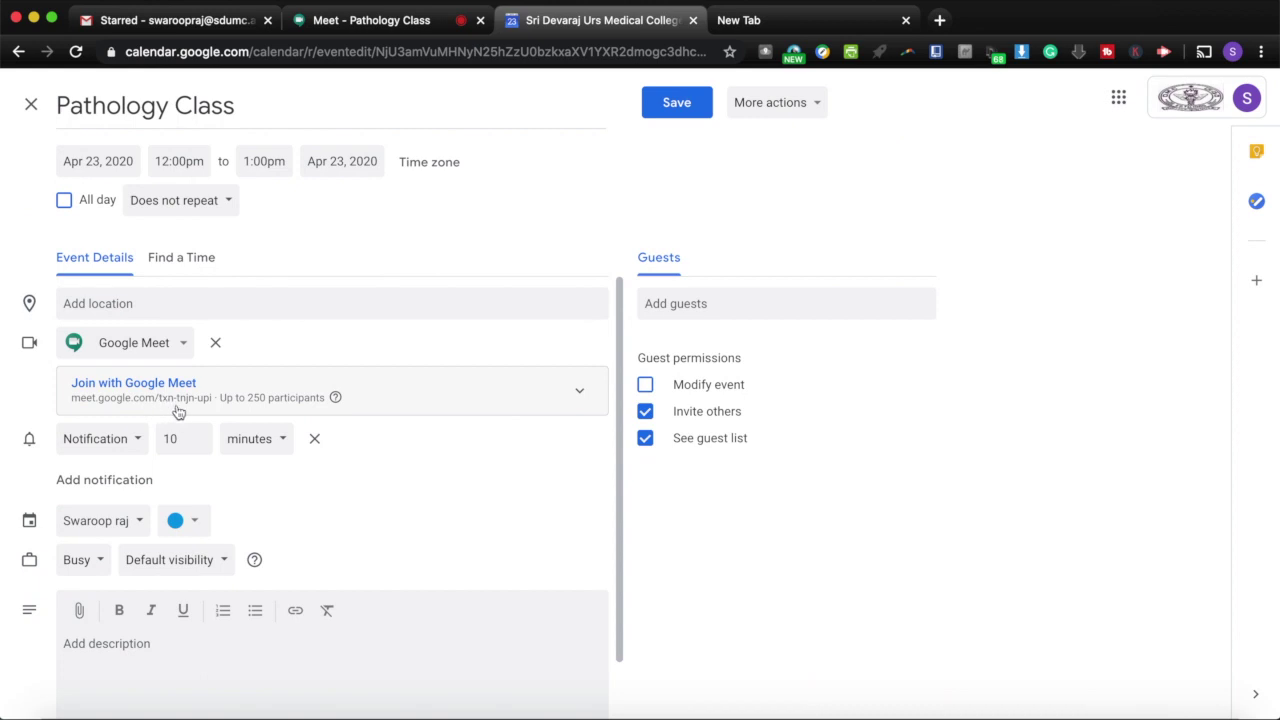
drag(162, 400, 214, 407)
key(super+c)
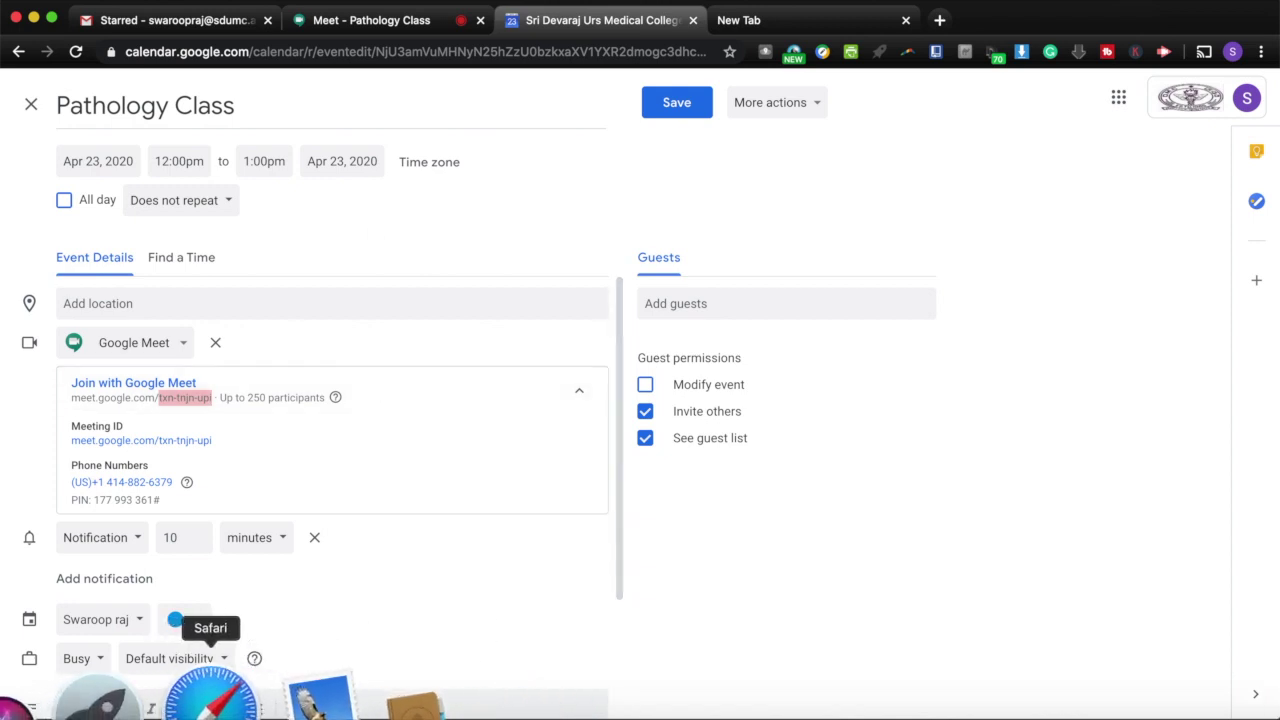
Switch to Safari and submit the copied Pathology Class meeting code as the meeting ID.
click(232, 702)
key(super+v)
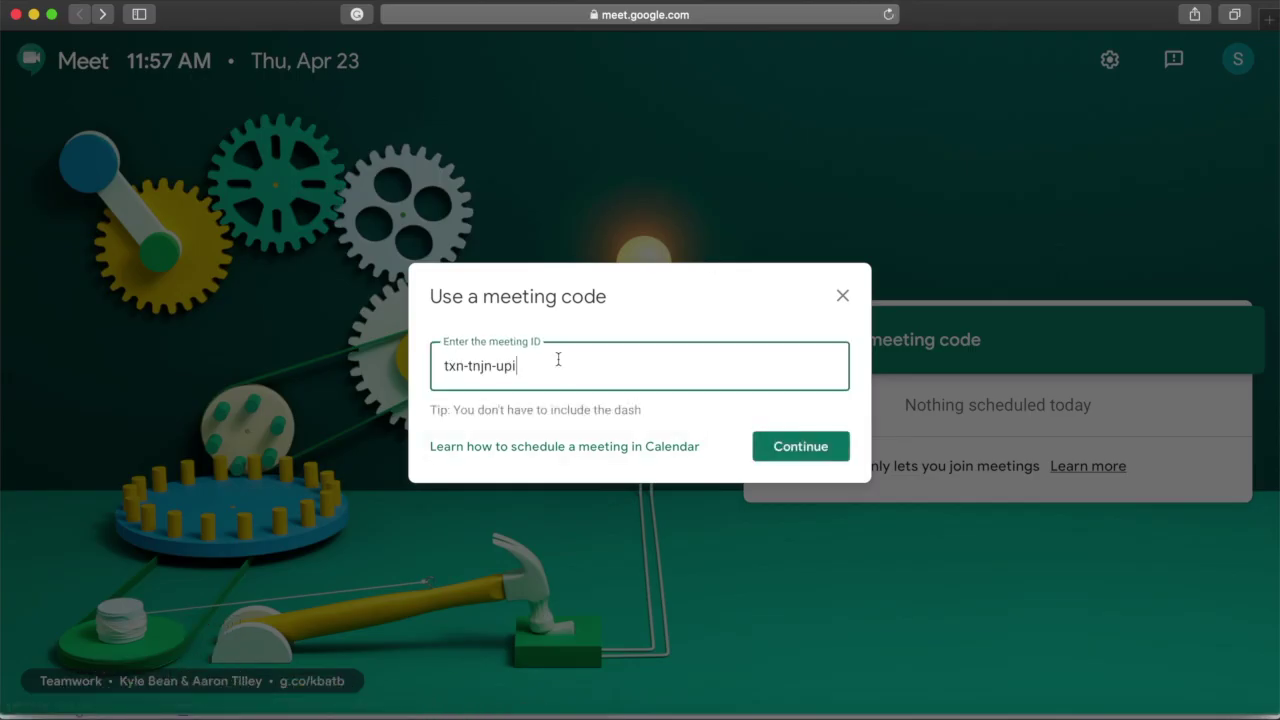
click(800, 447)
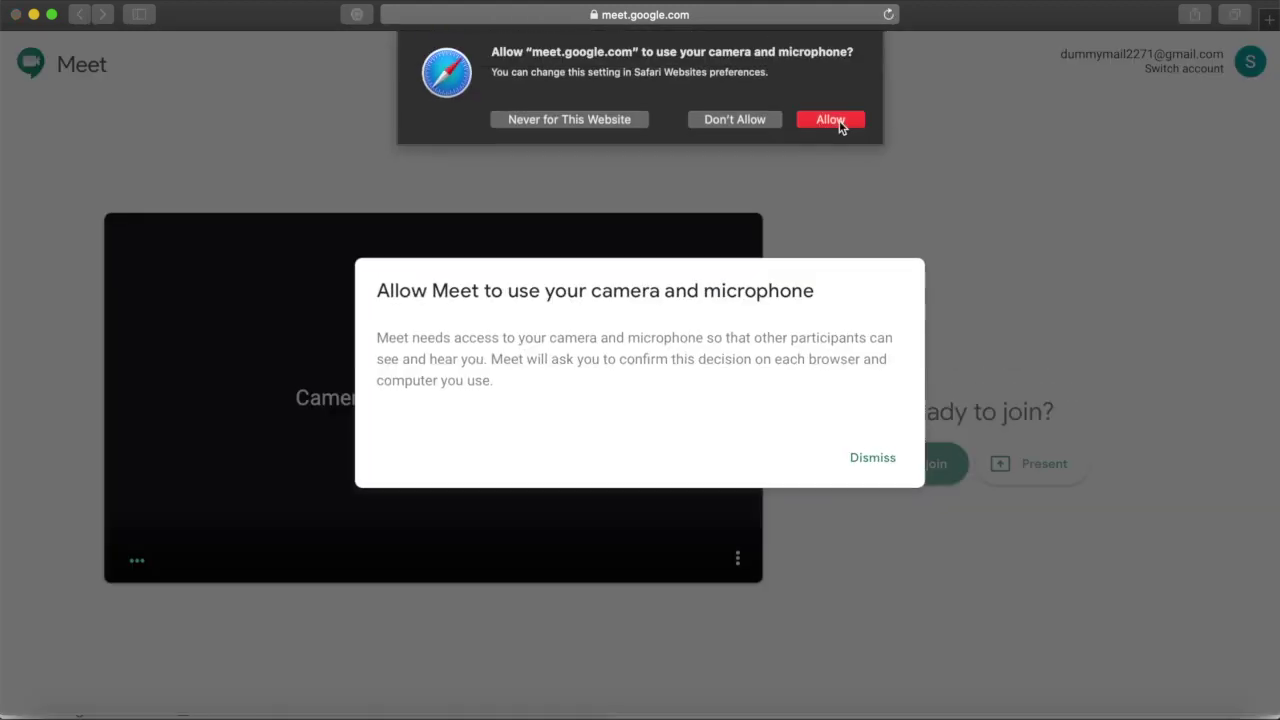
Allow meet.google.com to use the camera and microphone, and turn both off before joining.
click(830, 120)
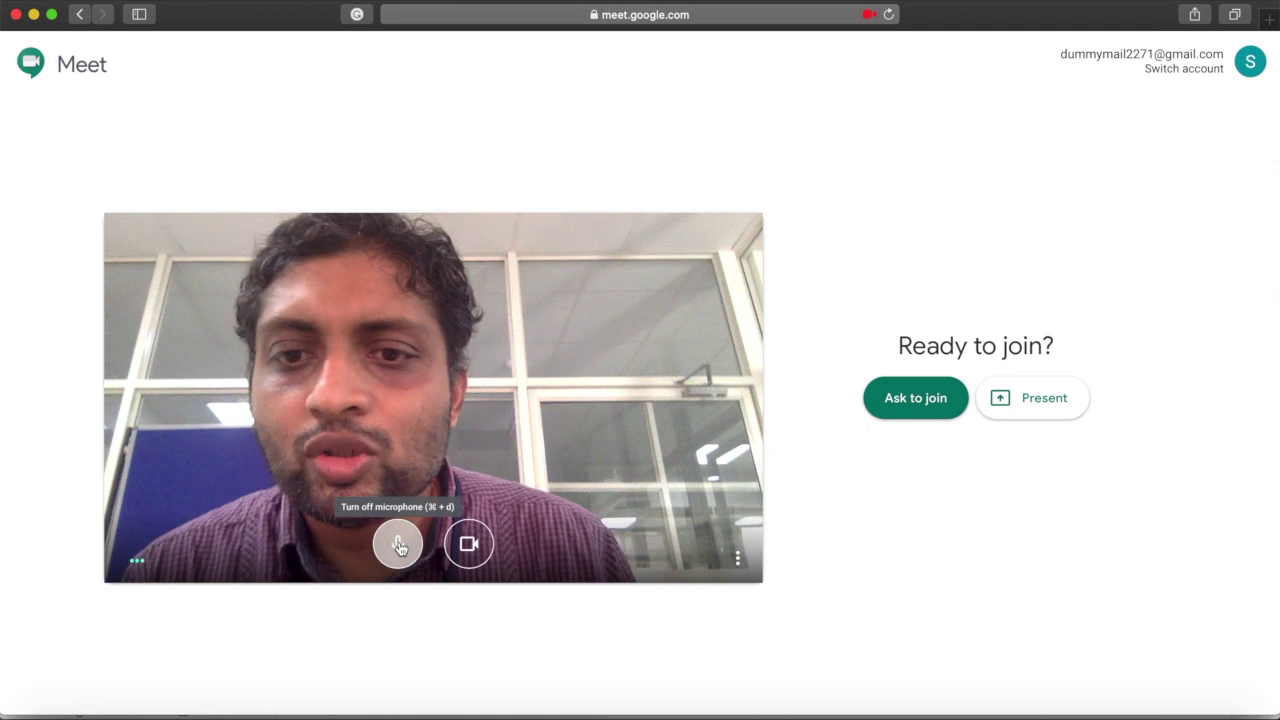
click(398, 545)
click(469, 543)
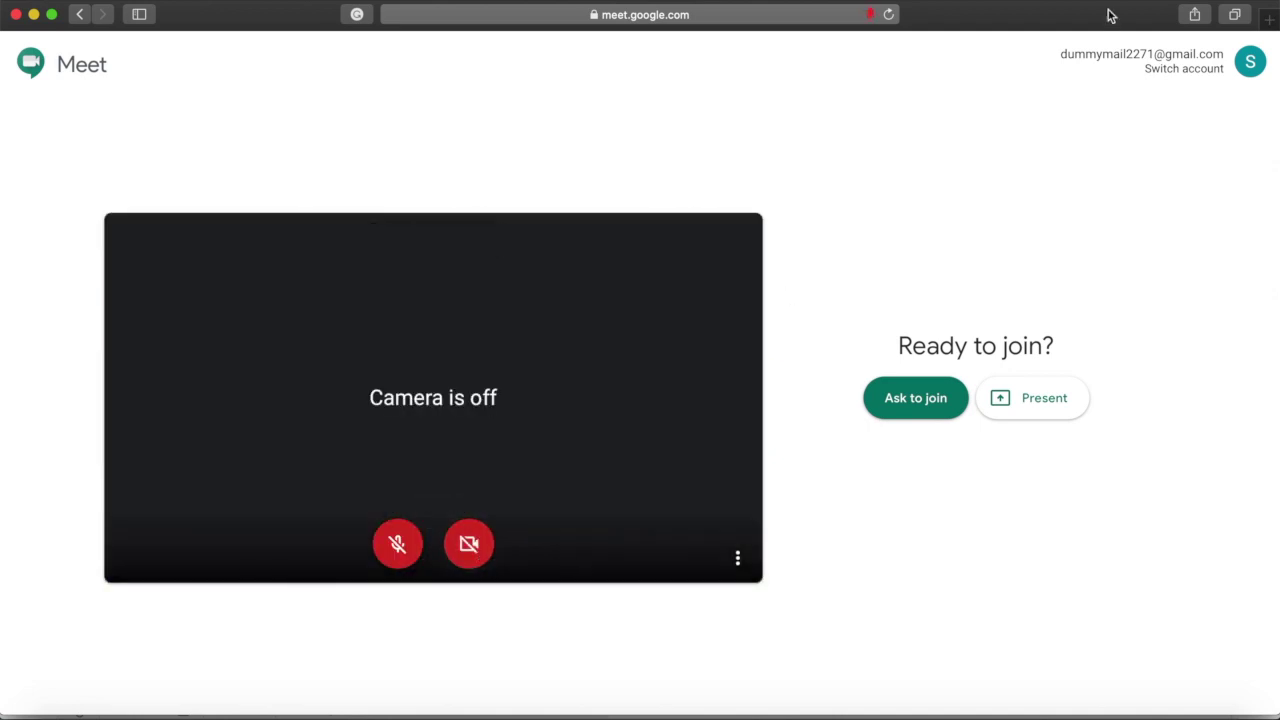
Arrange the Safari and Chrome windows side by side, with the host's Pathology Class meeting showing in Chrome.
drag(1273, 5, 613, 5)
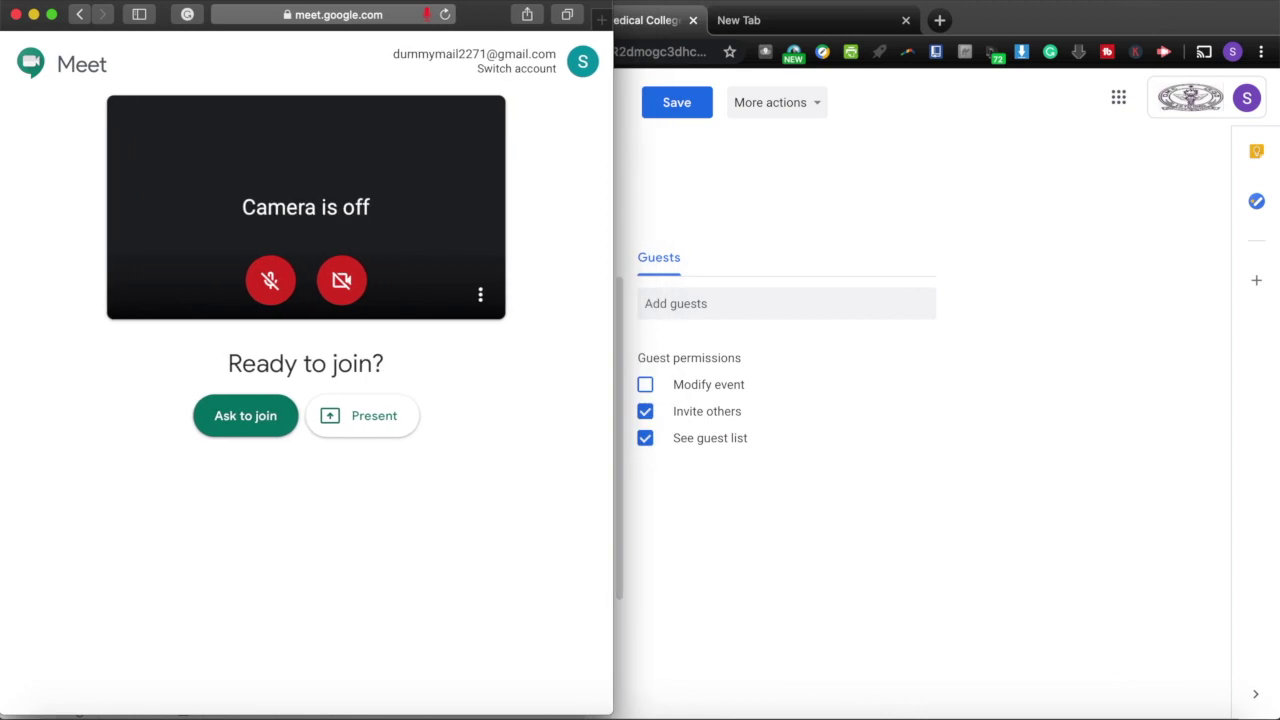
click(1113, 12)
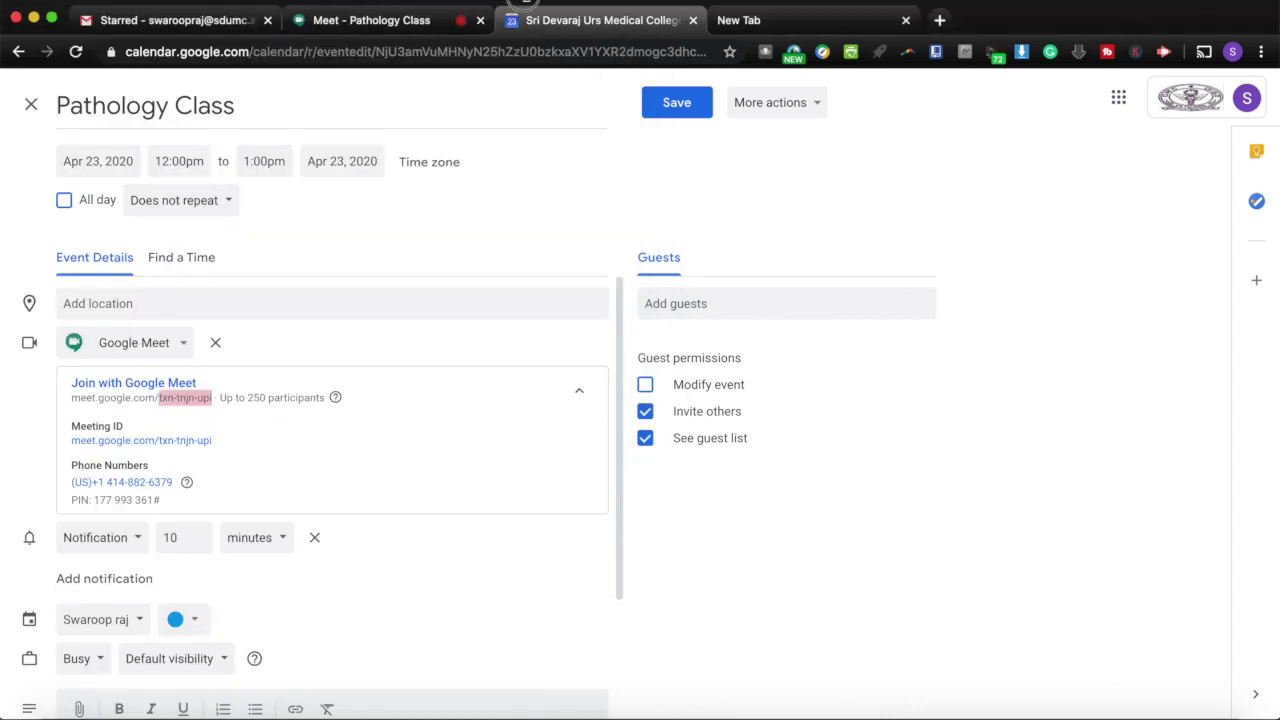
drag(2, 5, 613, 3)
click(870, 22)
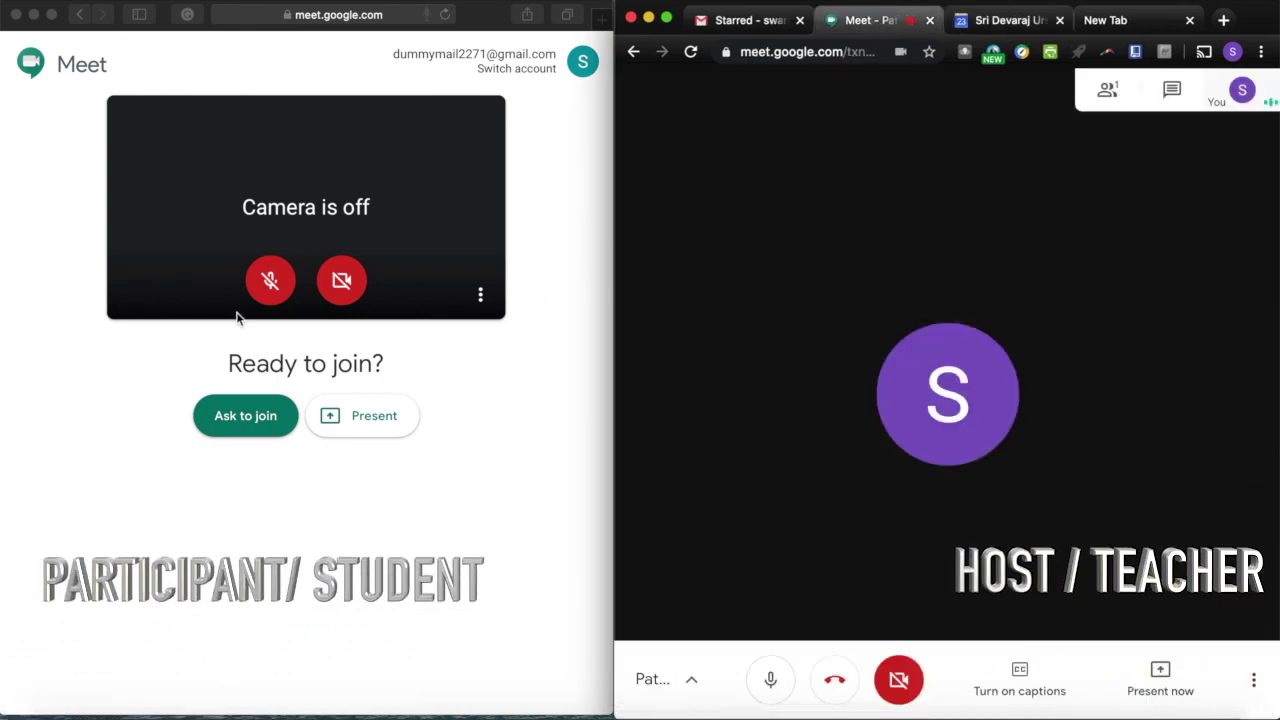
Request to join the meeting from the student account and admit the student from the host's meeting.
click(229, 426)
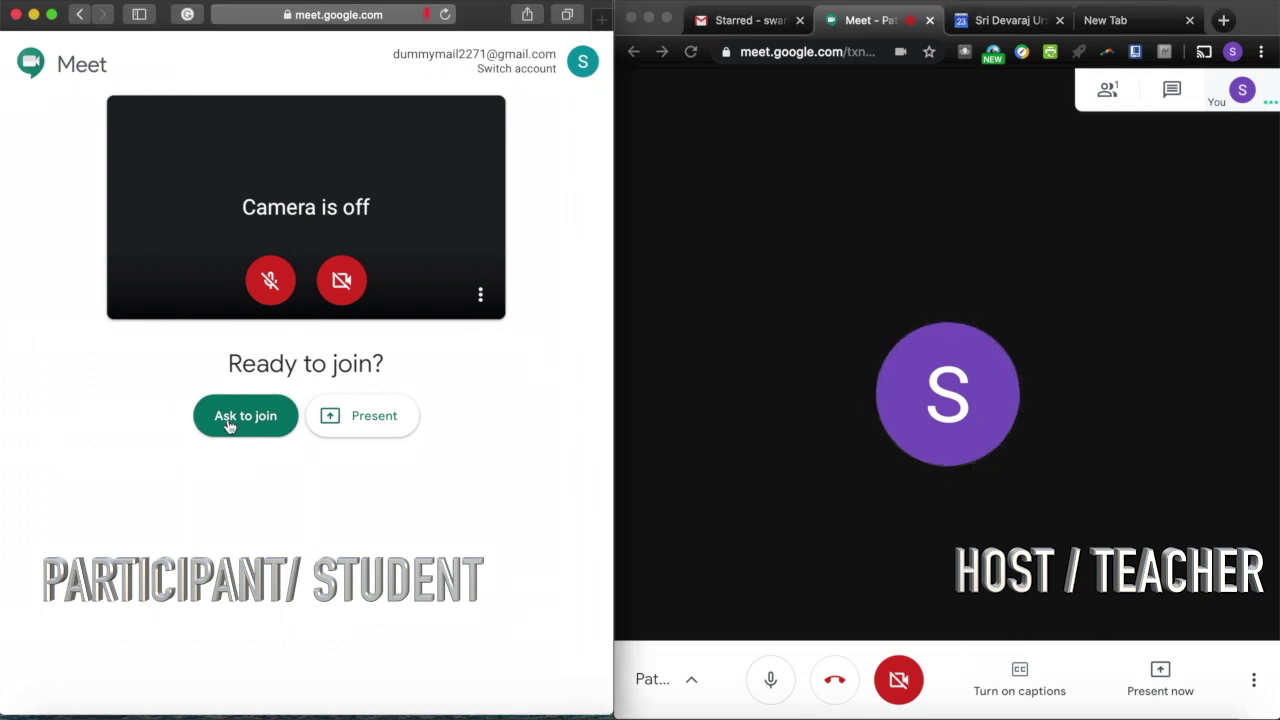
click(229, 426)
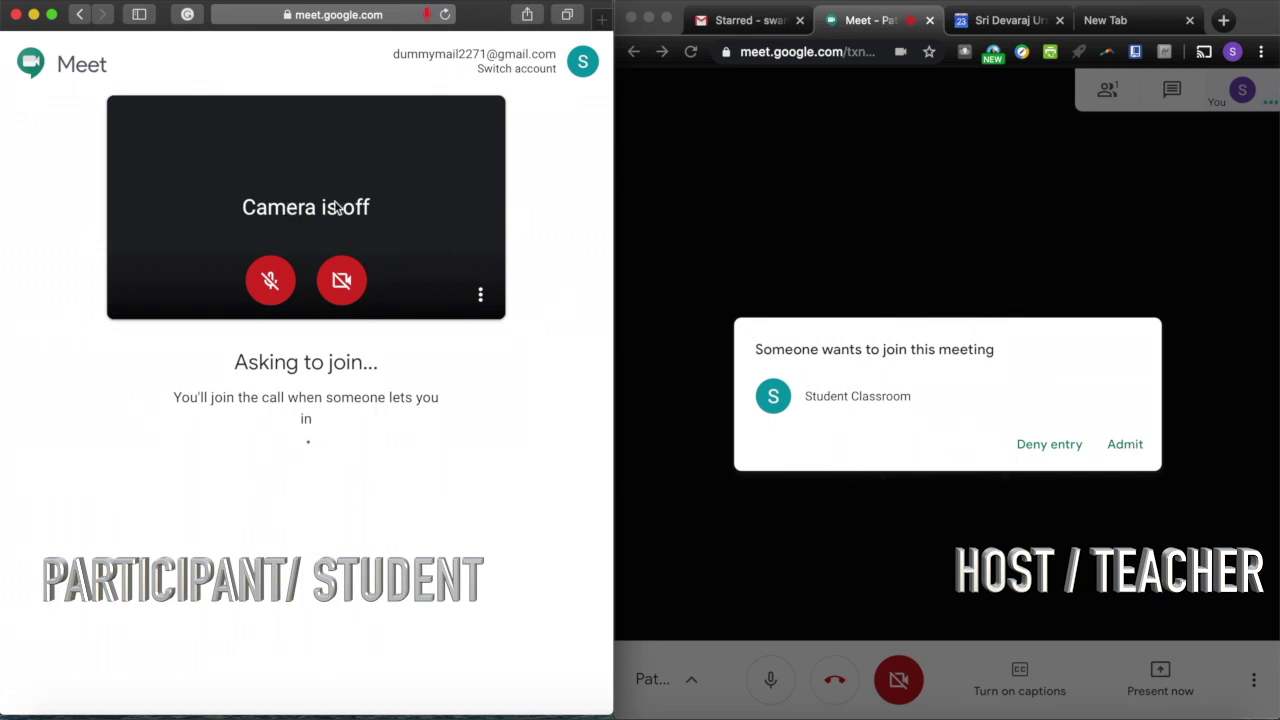
click(1130, 442)
click(1124, 449)
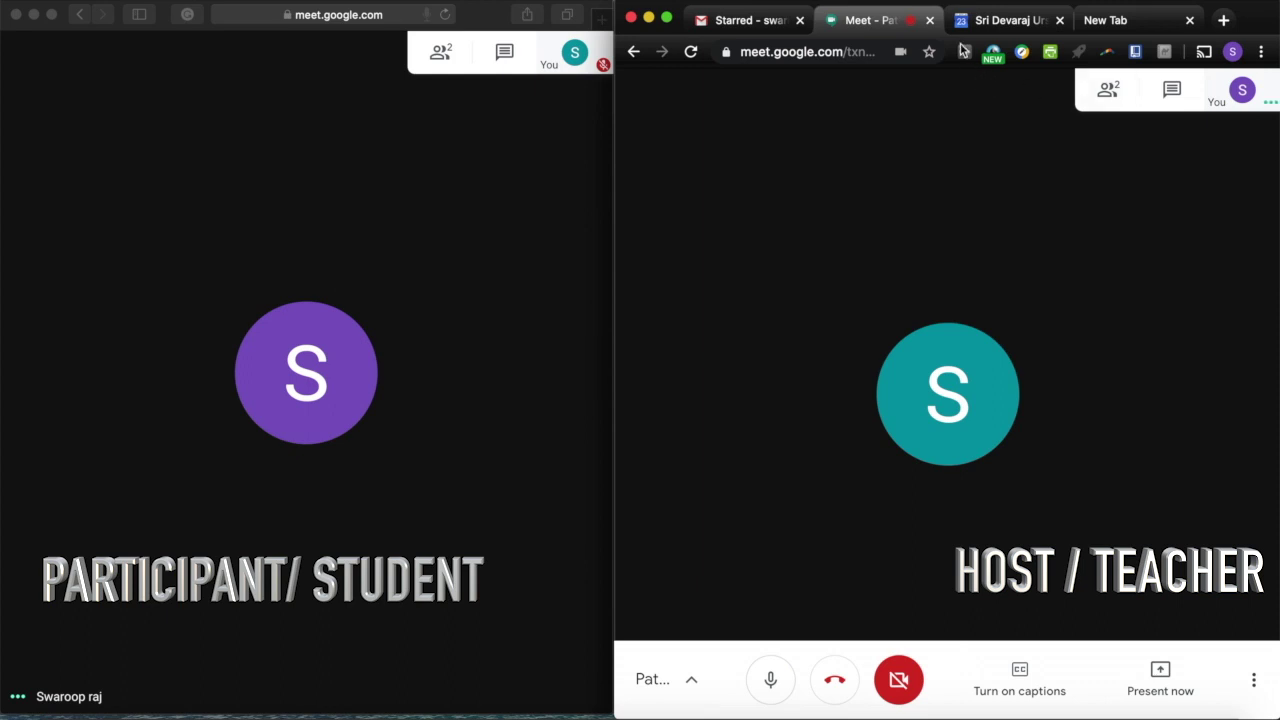
Admit the second participant from the host's meeting after checking the Pathology Class calendar event.
click(985, 20)
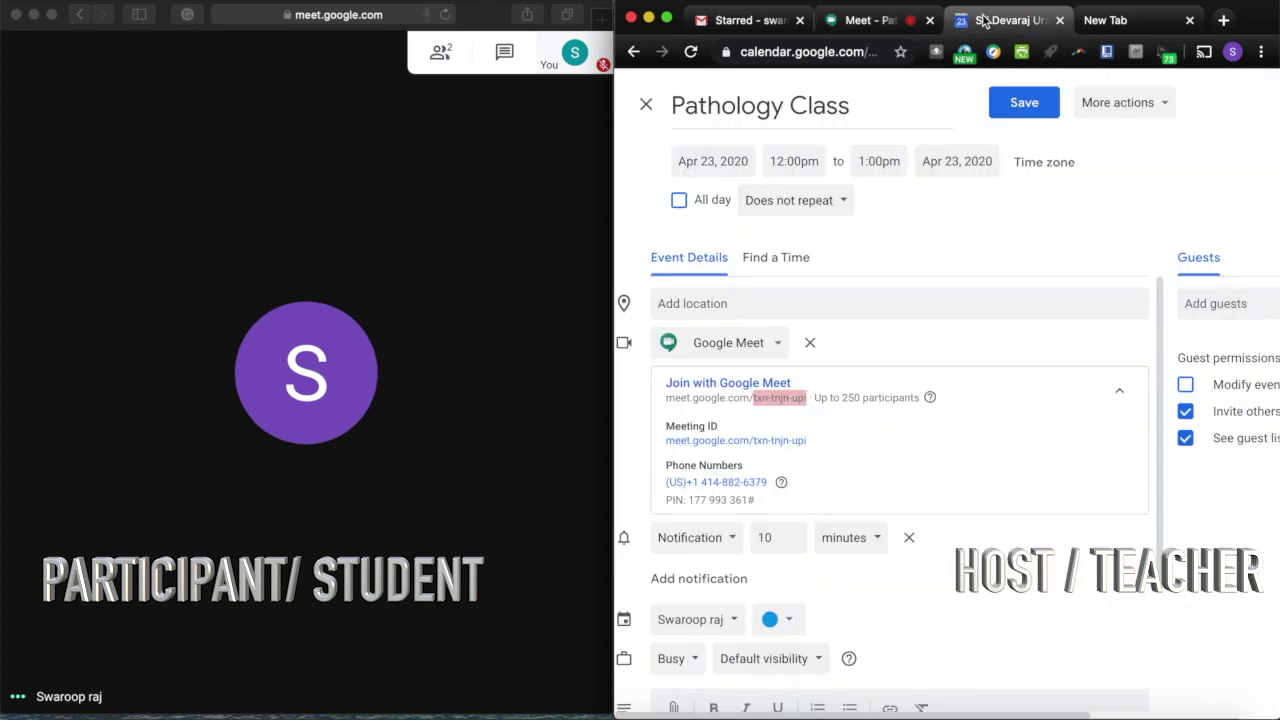
click(862, 20)
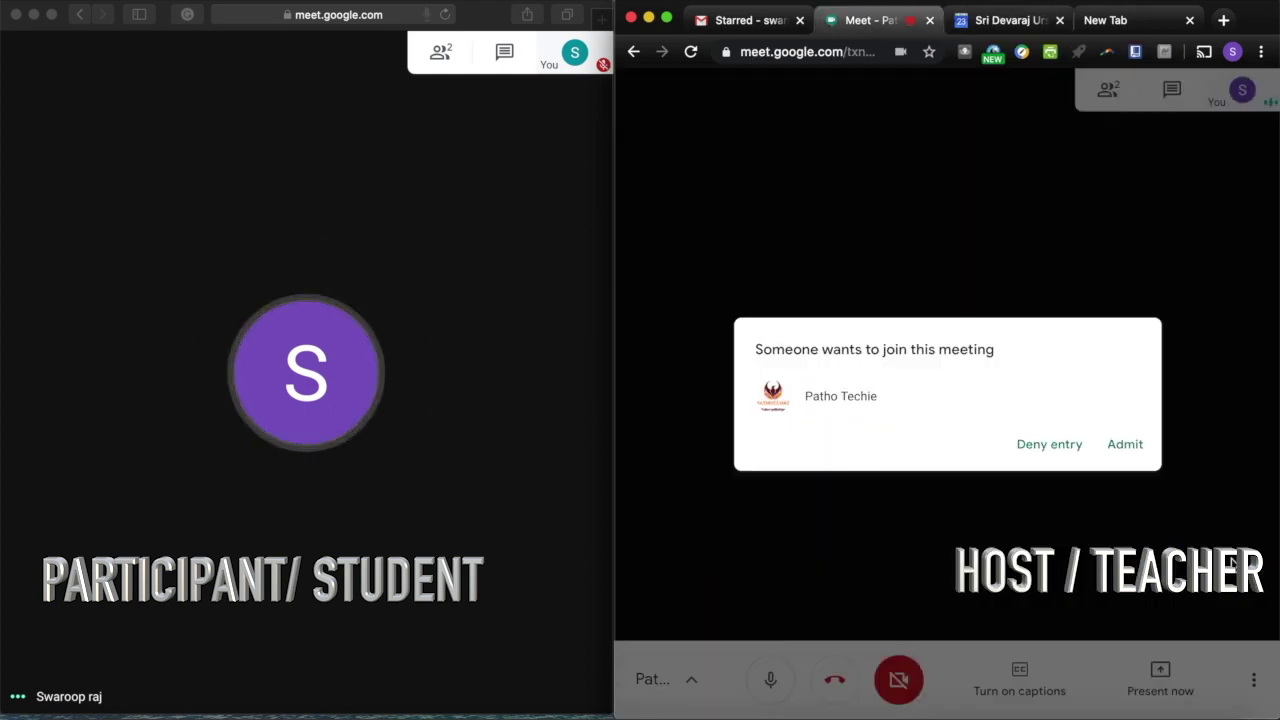
click(1125, 446)
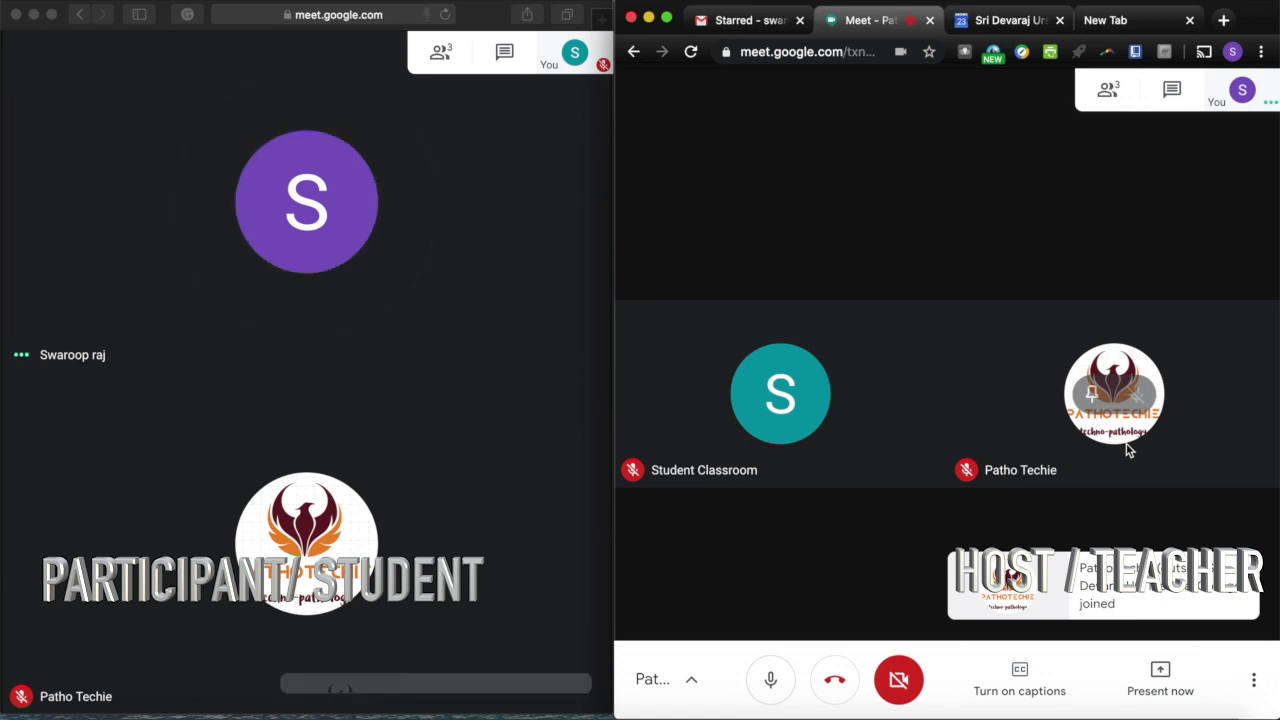
Review the participant list in the host's meeting and the call controls in the student's meeting.
mouse_move(672, 455)
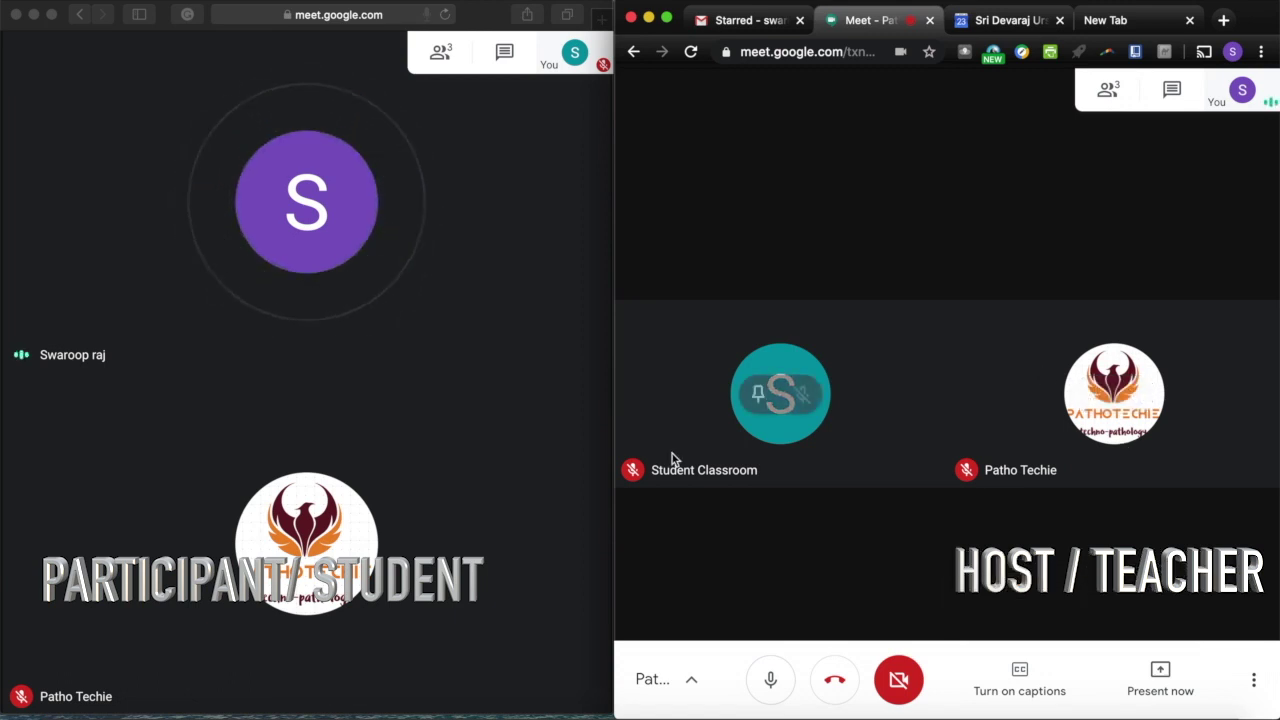
click(1107, 95)
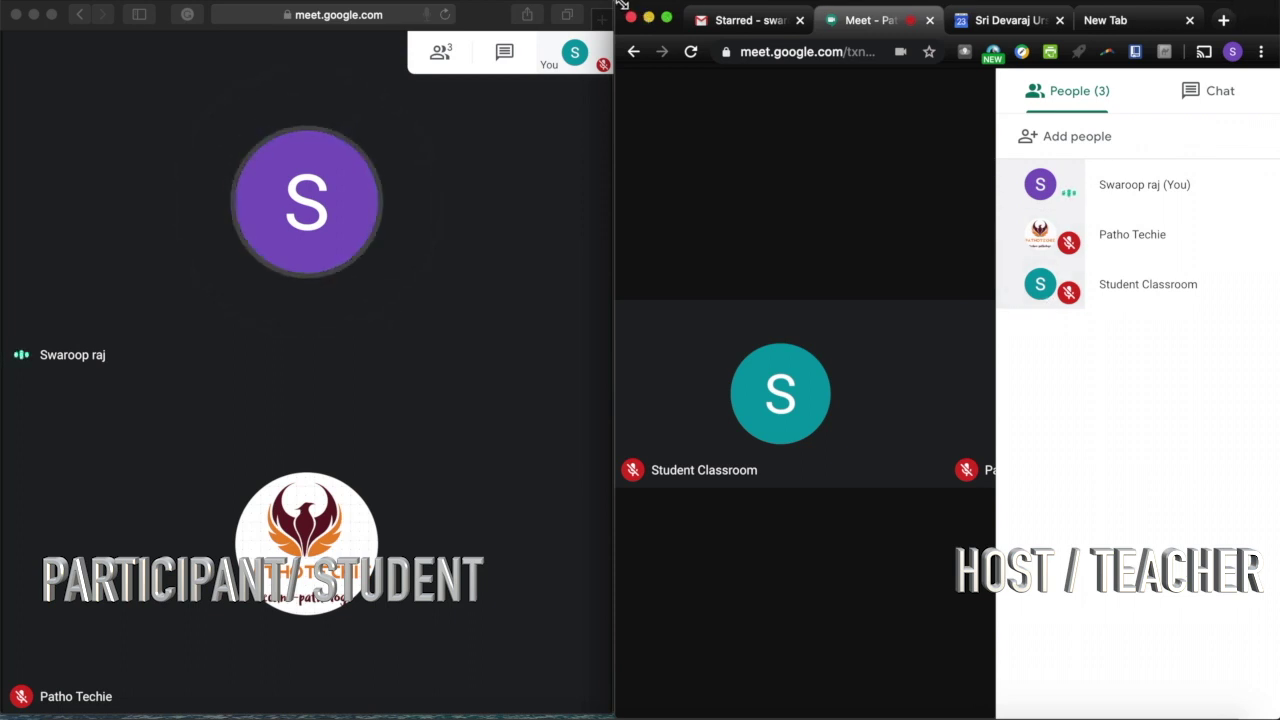
drag(614, 8, 595, 6)
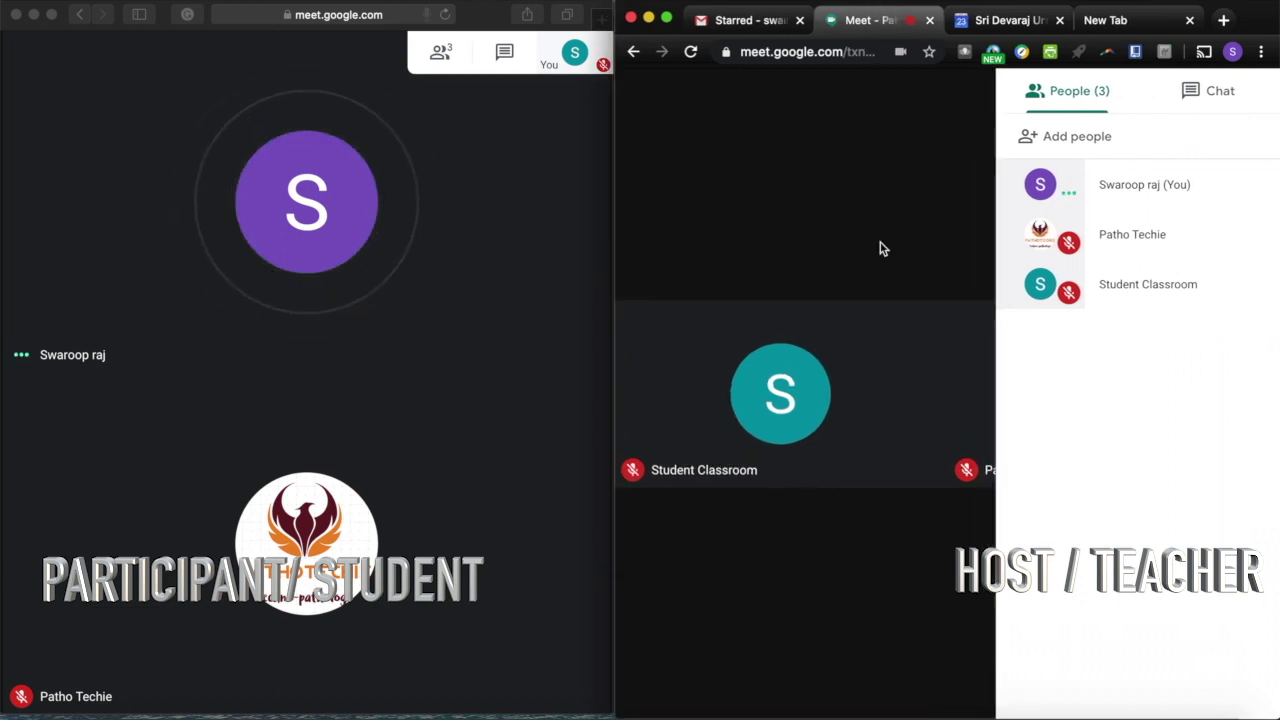
click(119, 153)
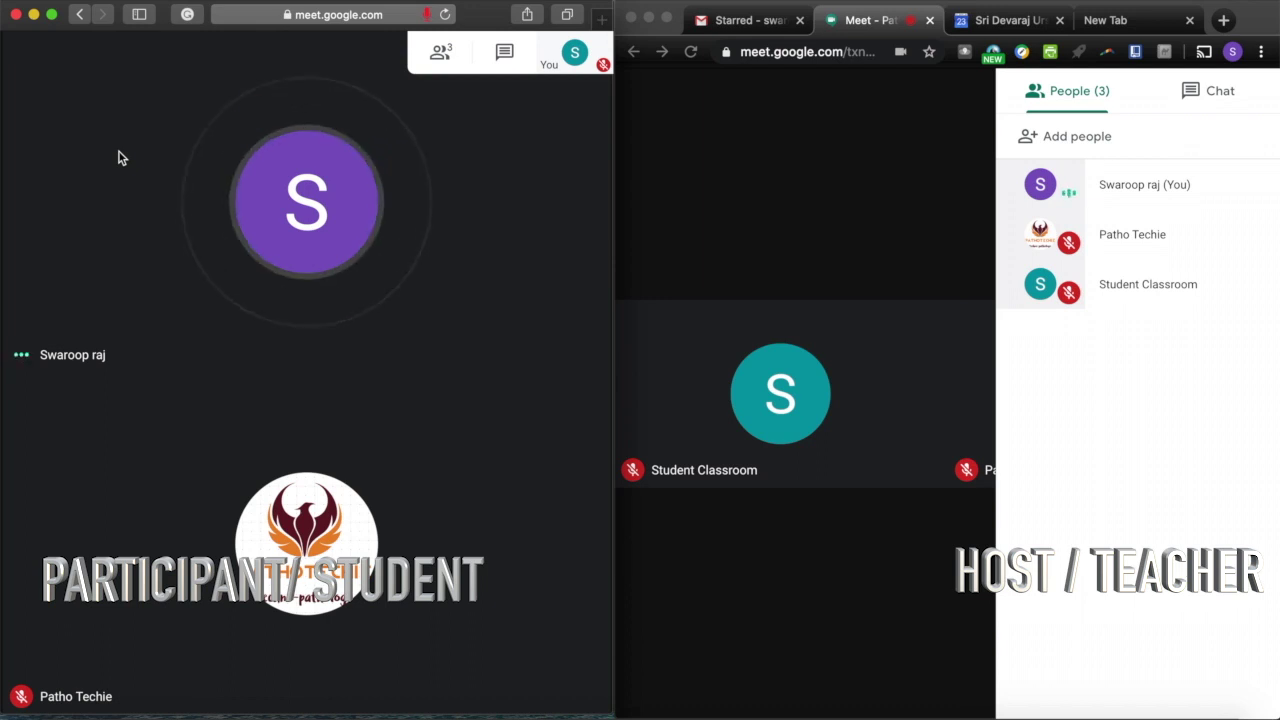
mouse_move(206, 471)
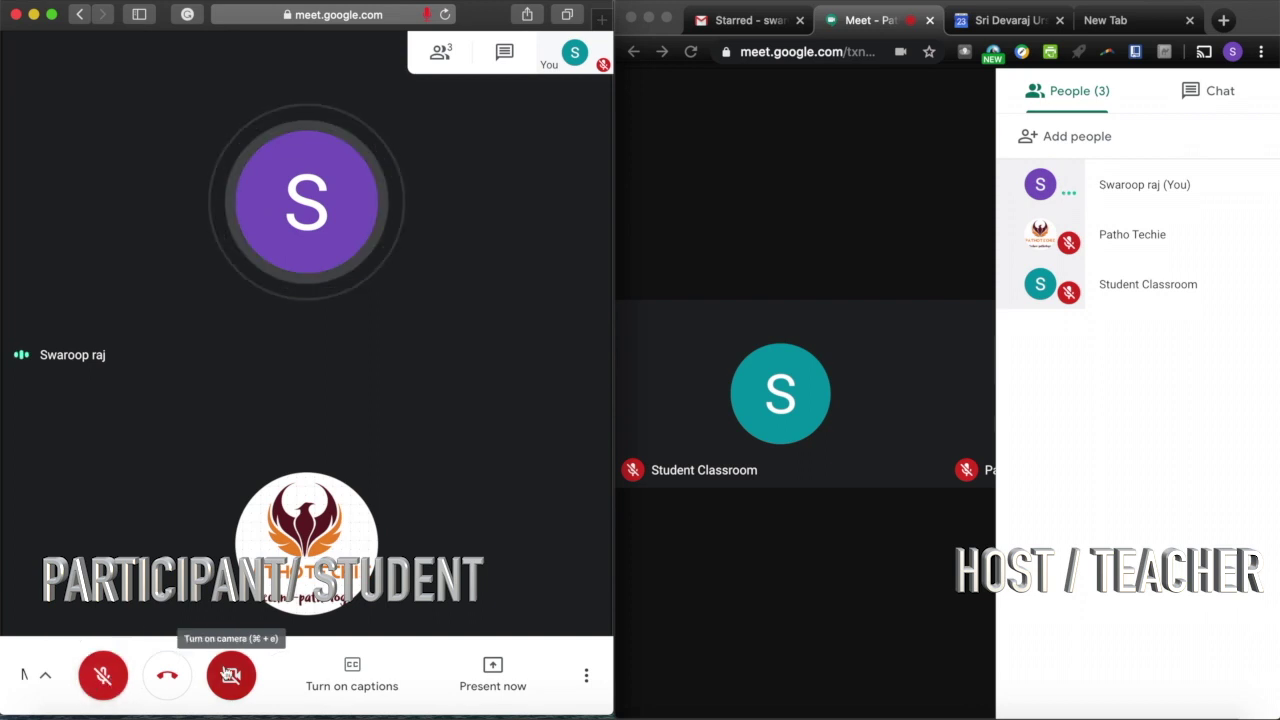
View the meeting chat on the host's side and close the side panel again.
click(791, 340)
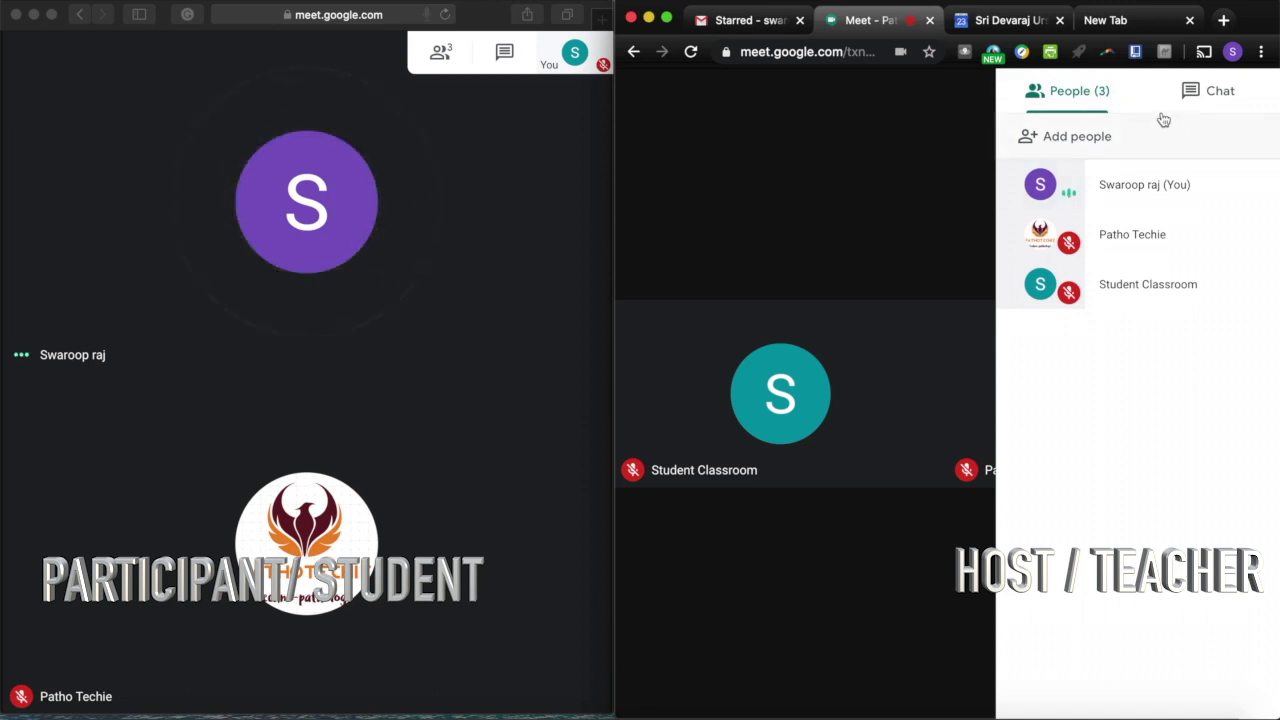
click(1194, 94)
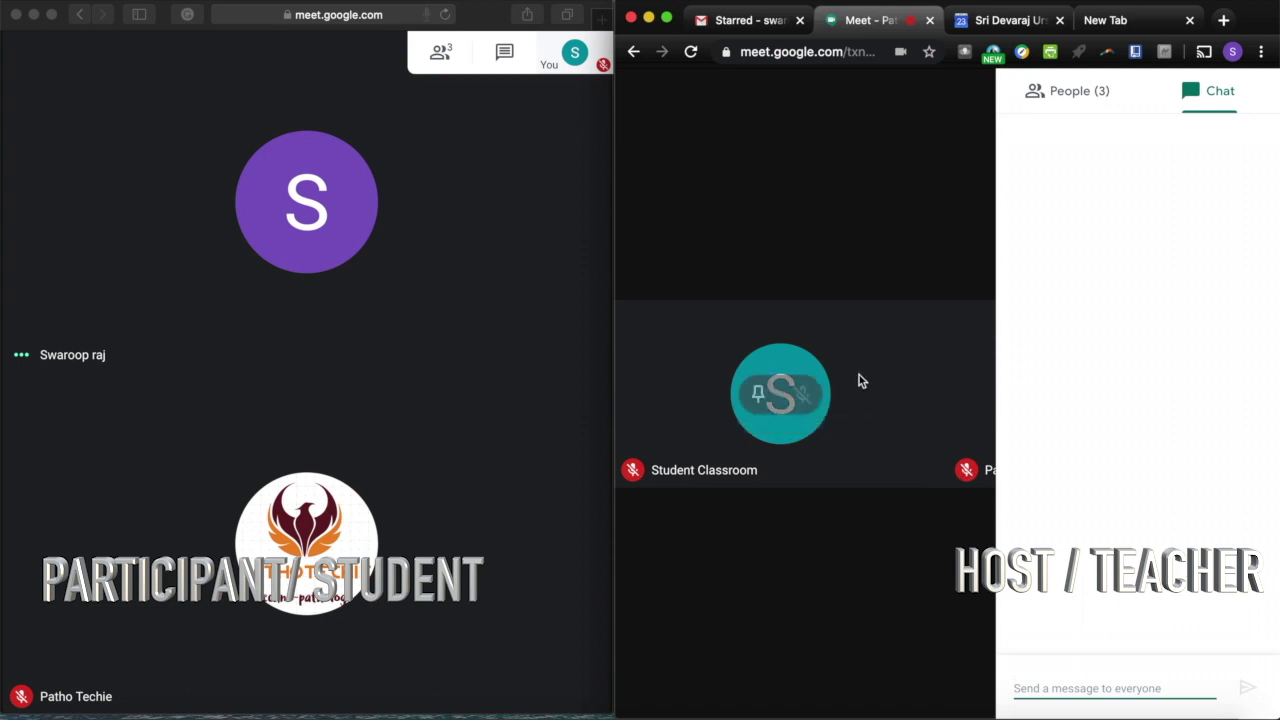
click(860, 350)
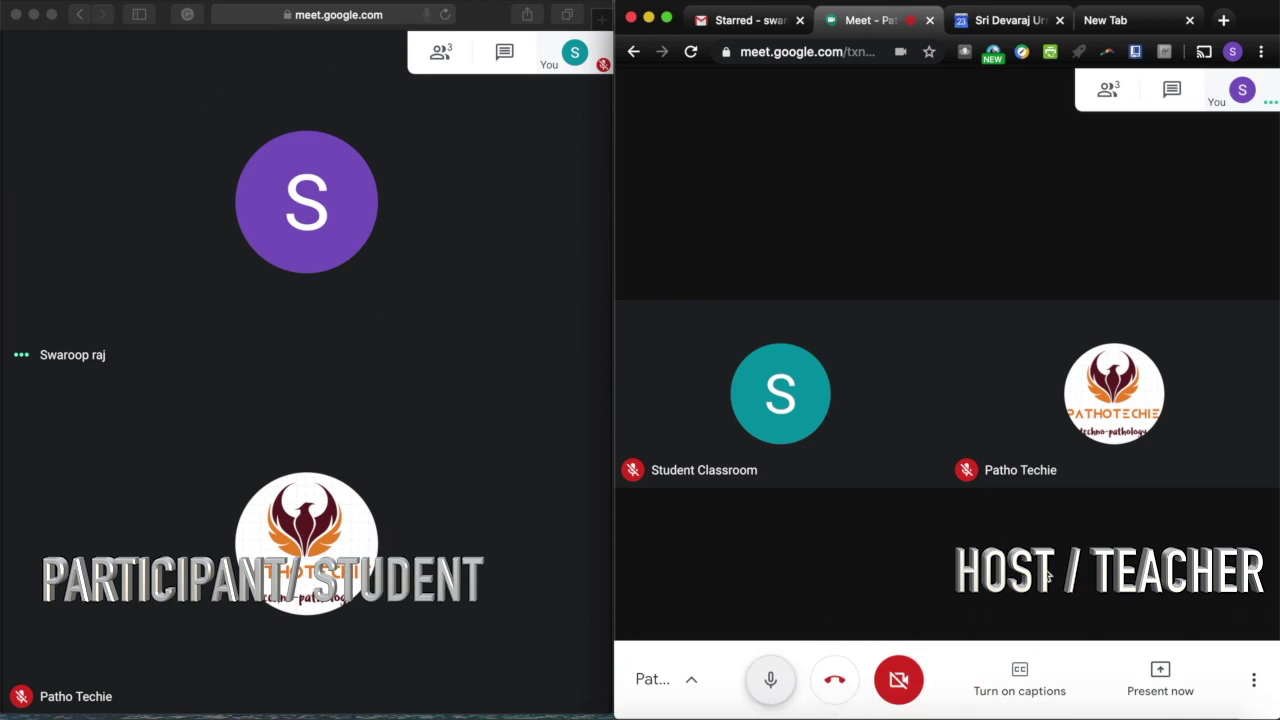
Present the host's entire screen to everyone in the meeting.
click(1163, 677)
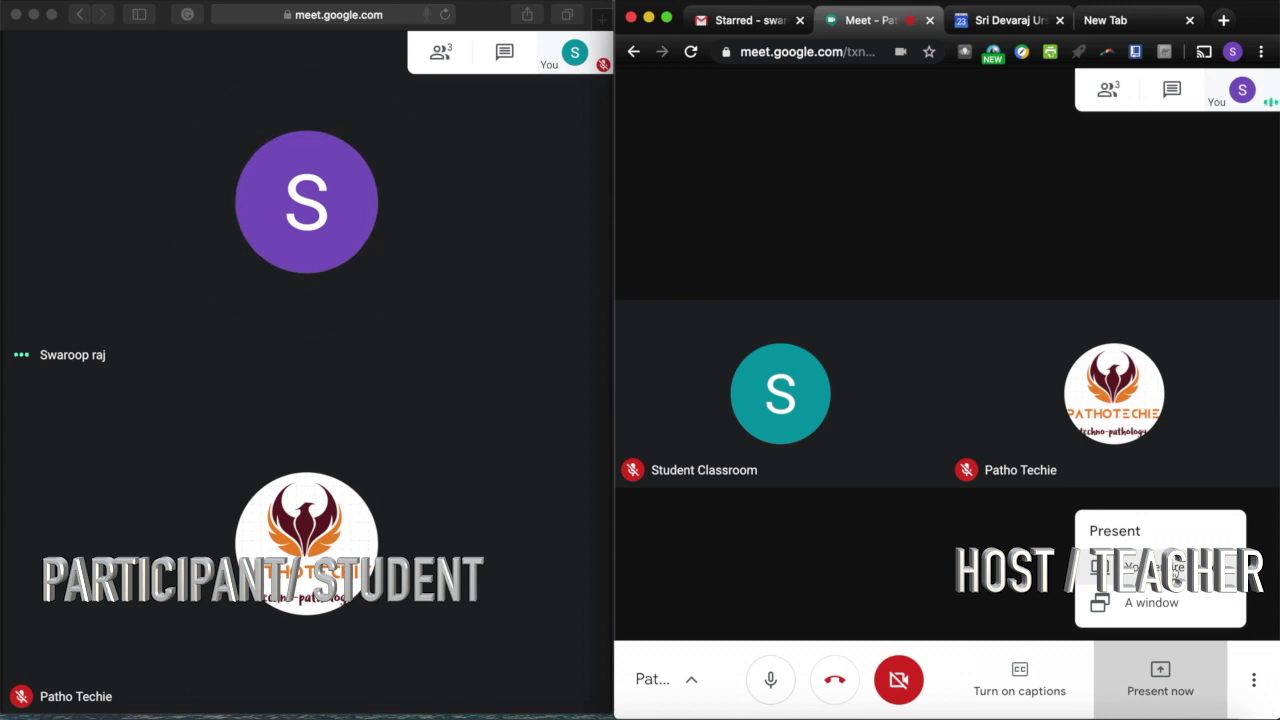
click(1130, 567)
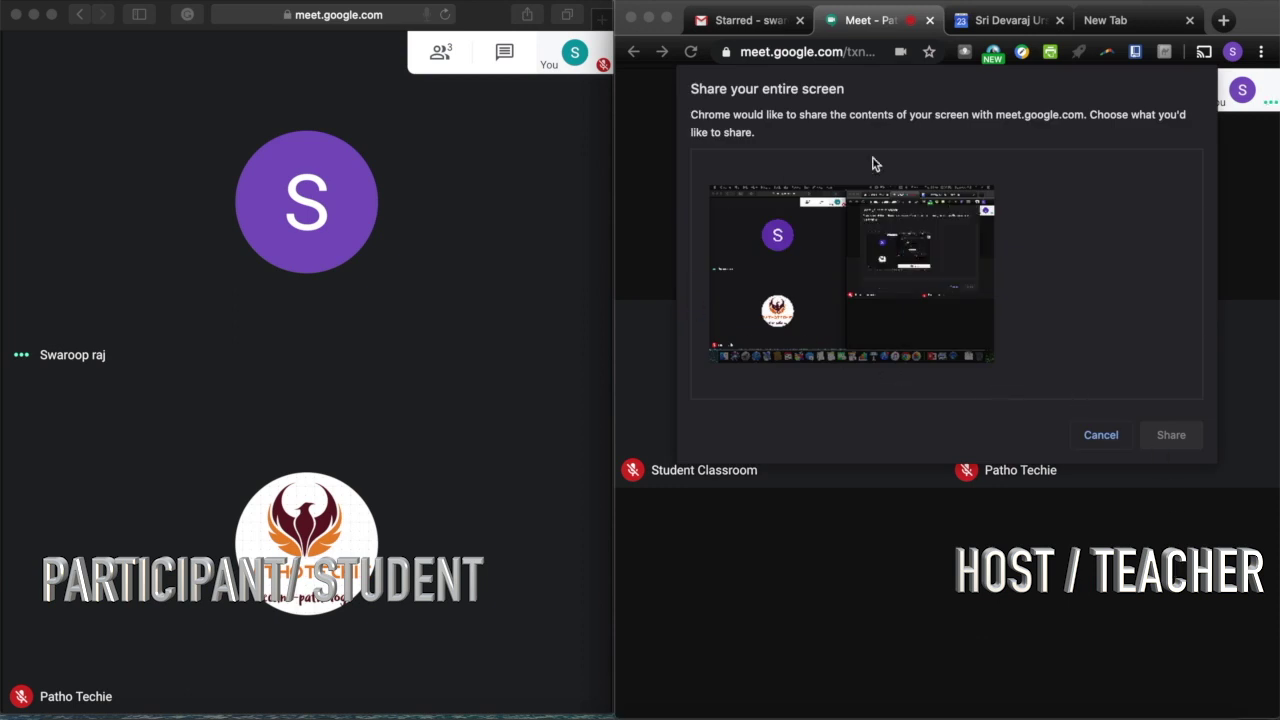
click(894, 286)
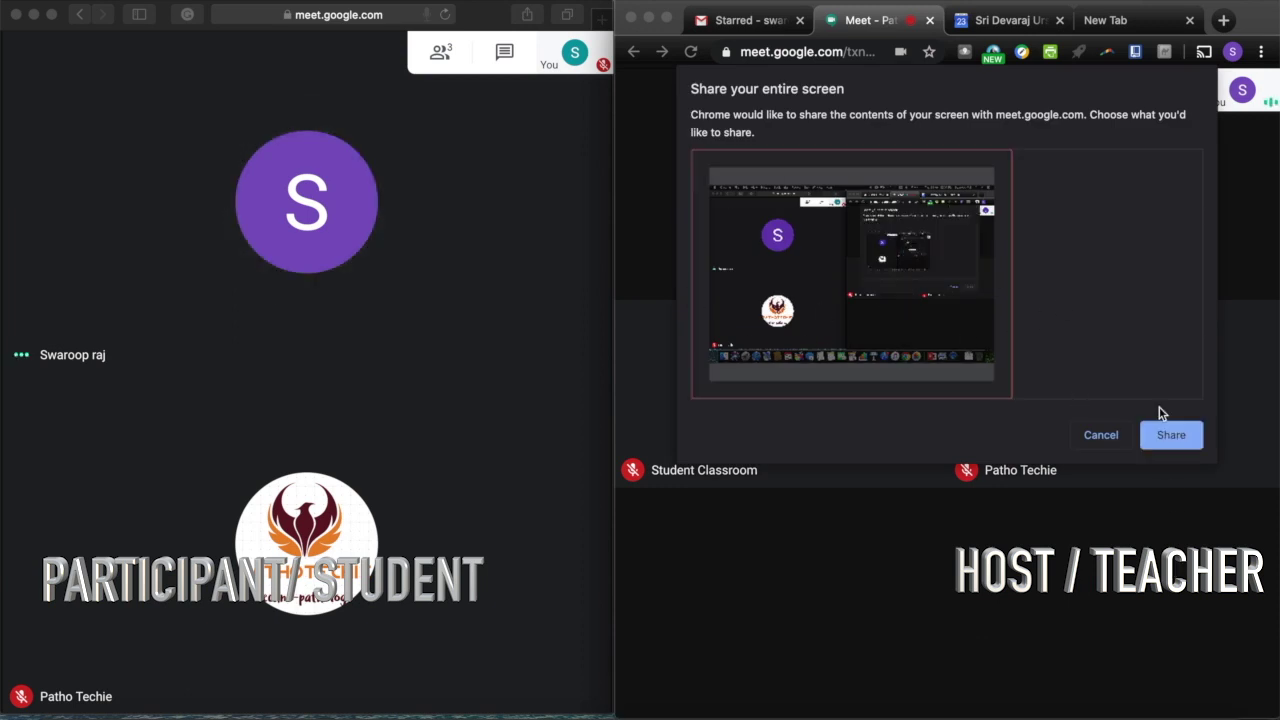
click(1171, 434)
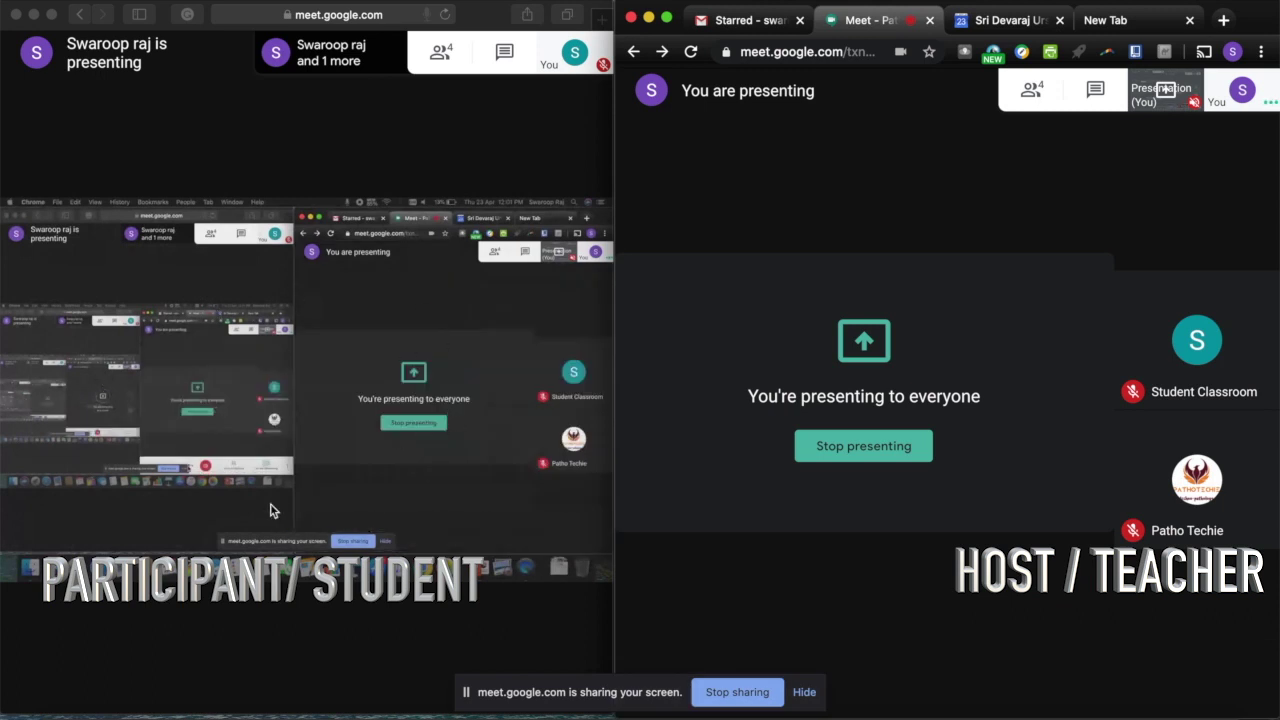
Review the participant list in the student's meeting while the host is presenting, and close it.
click(438, 55)
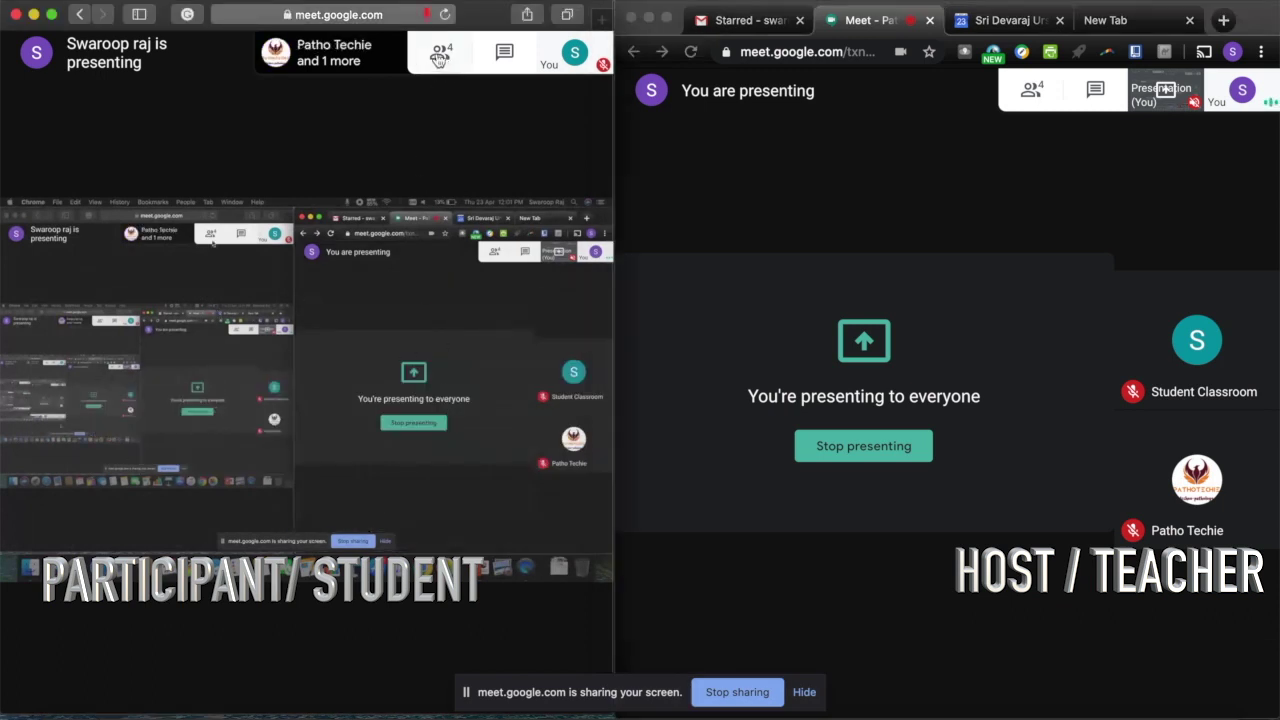
click(438, 55)
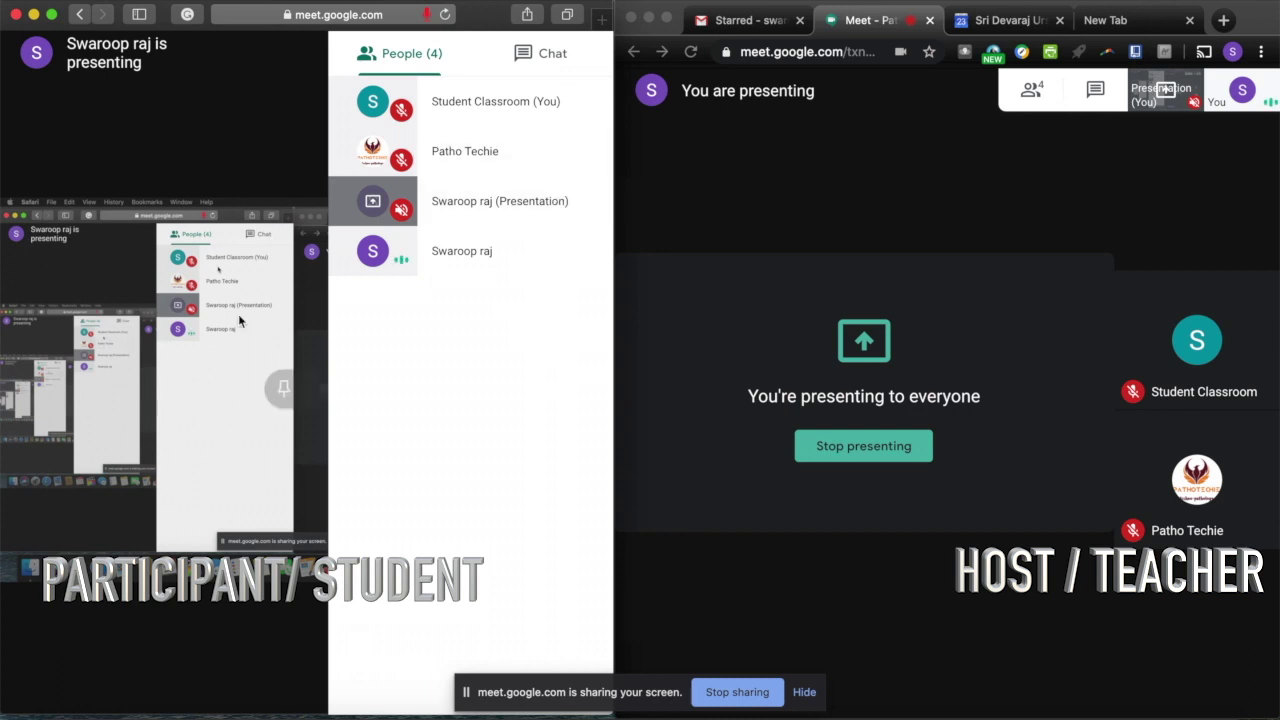
click(222, 148)
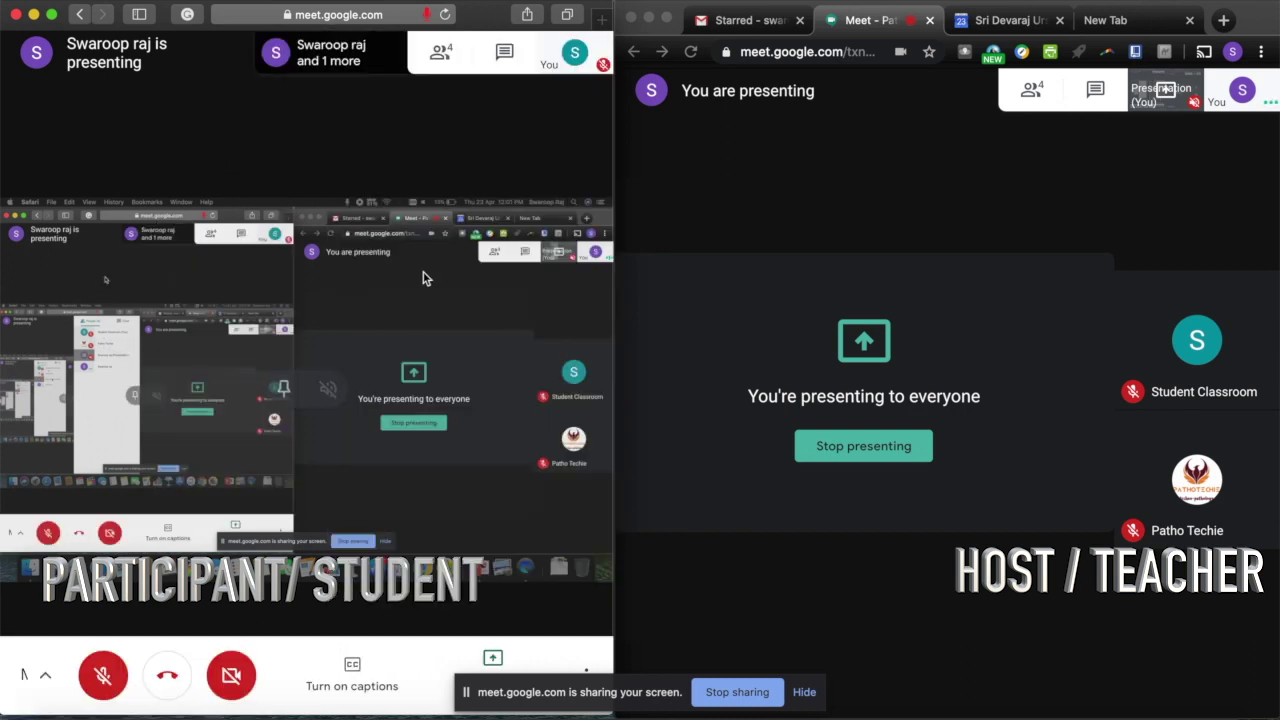
Pin the host's own tile in the student's meeting view, then unpin it and close the participant list.
click(445, 54)
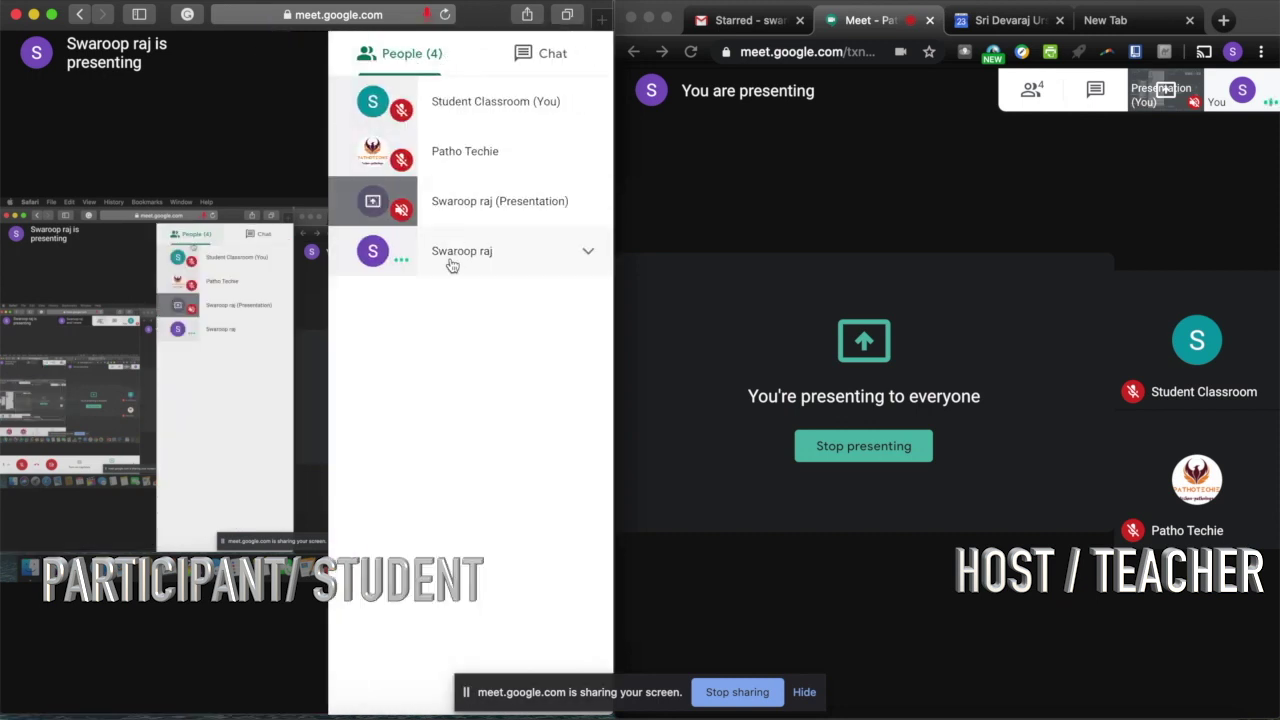
click(384, 257)
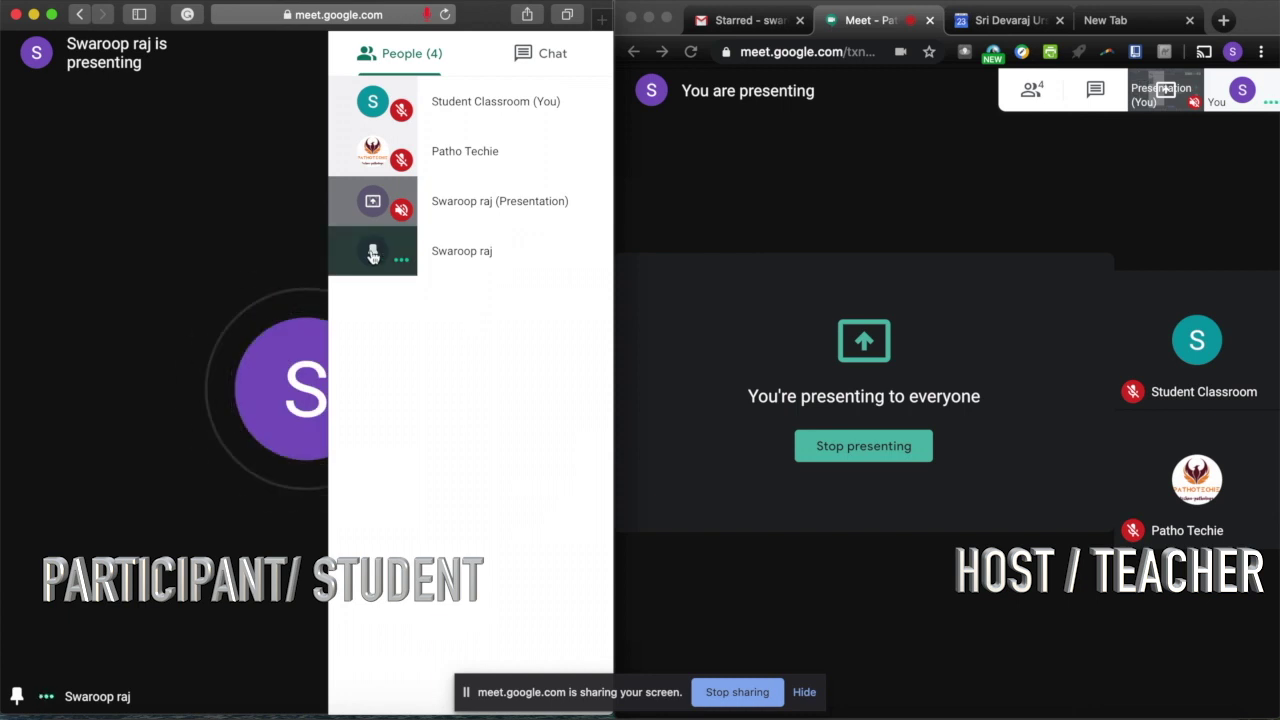
click(373, 256)
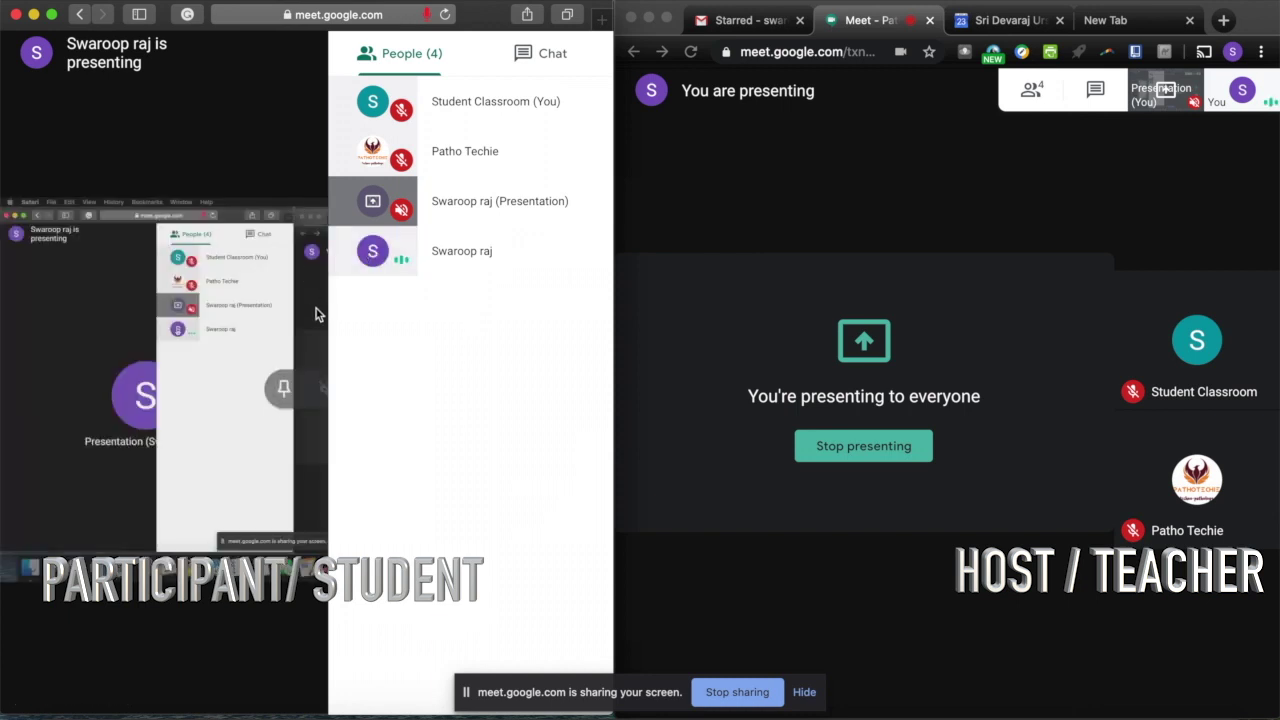
click(226, 154)
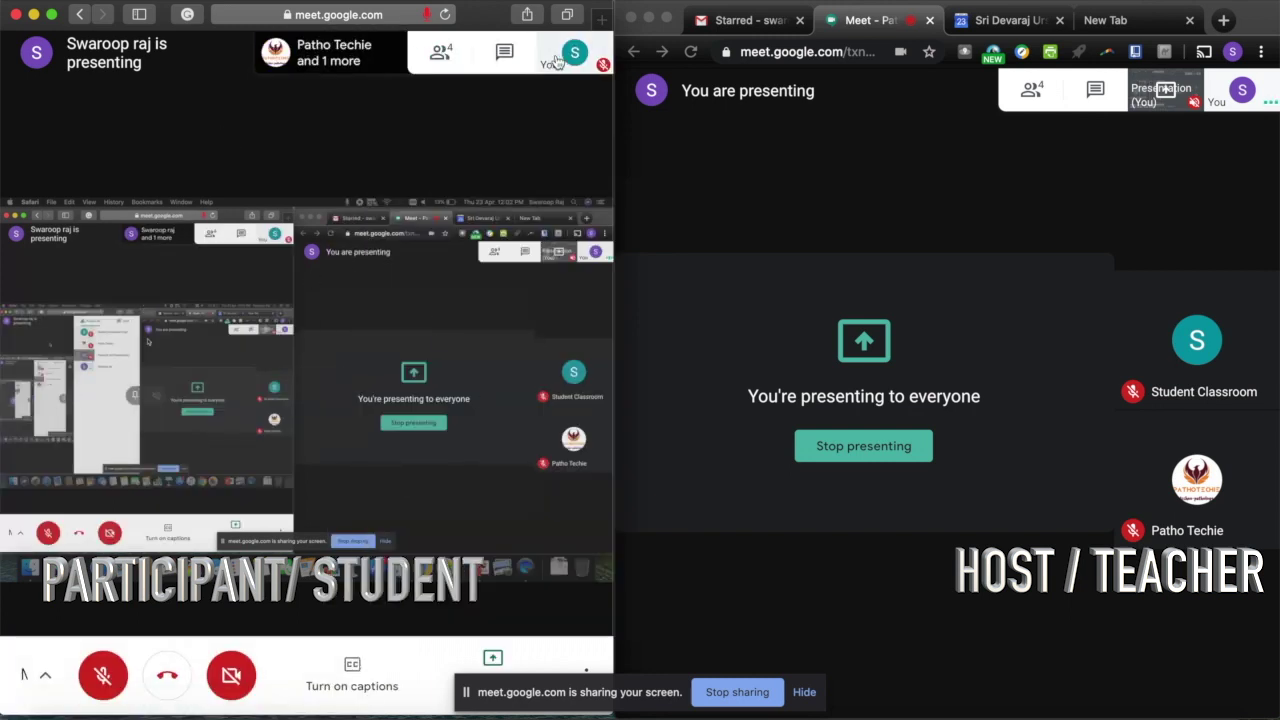
Pin the other participant with the Pathotechie logo in the student's view and close the participant list.
click(433, 50)
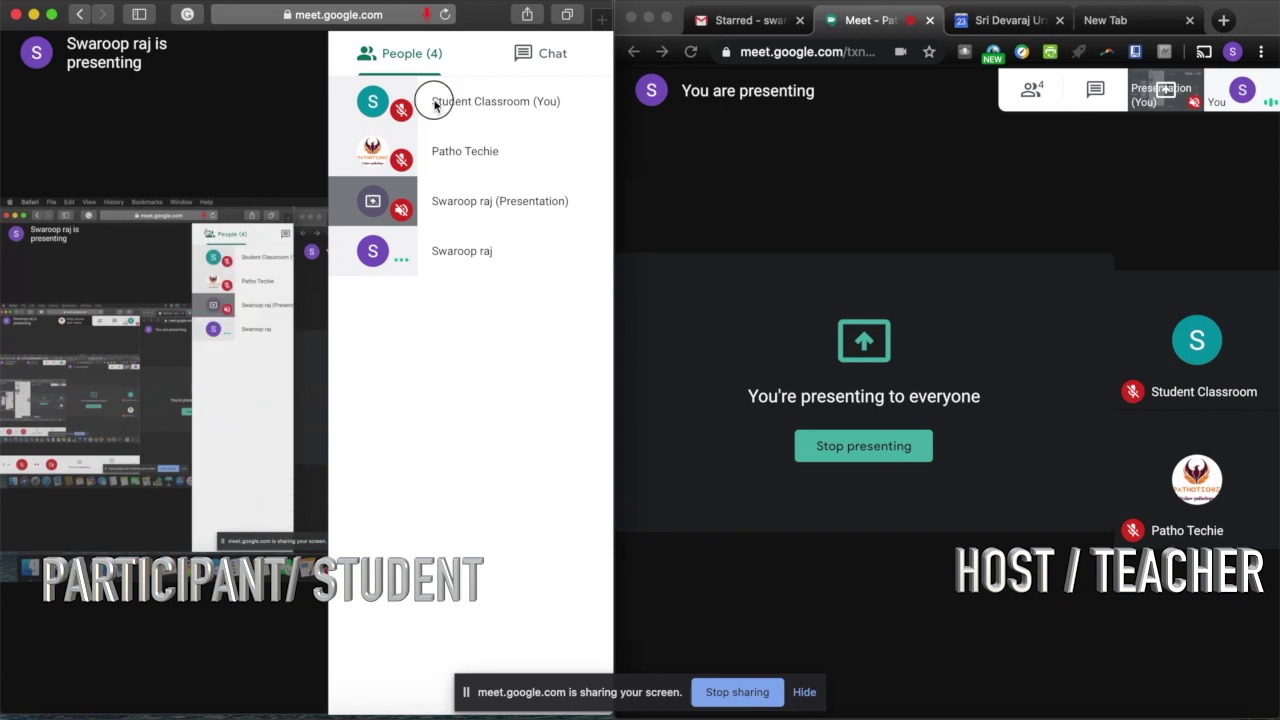
click(420, 155)
click(375, 201)
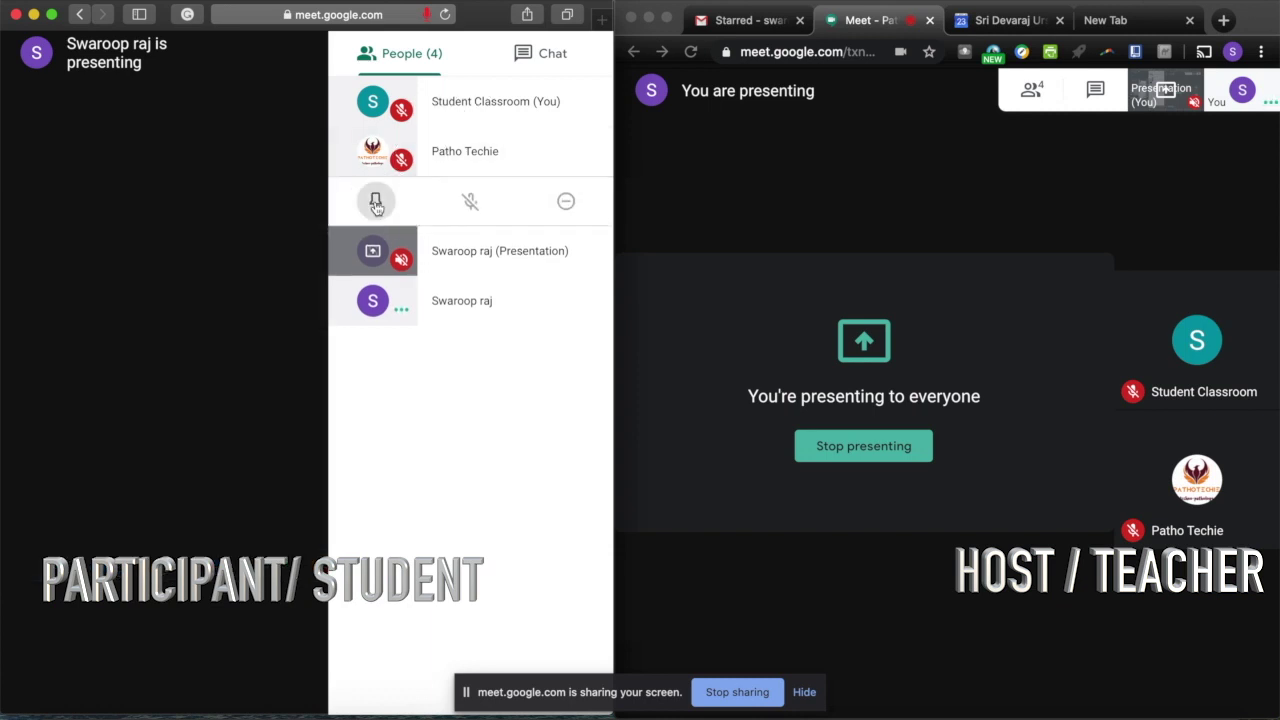
click(256, 180)
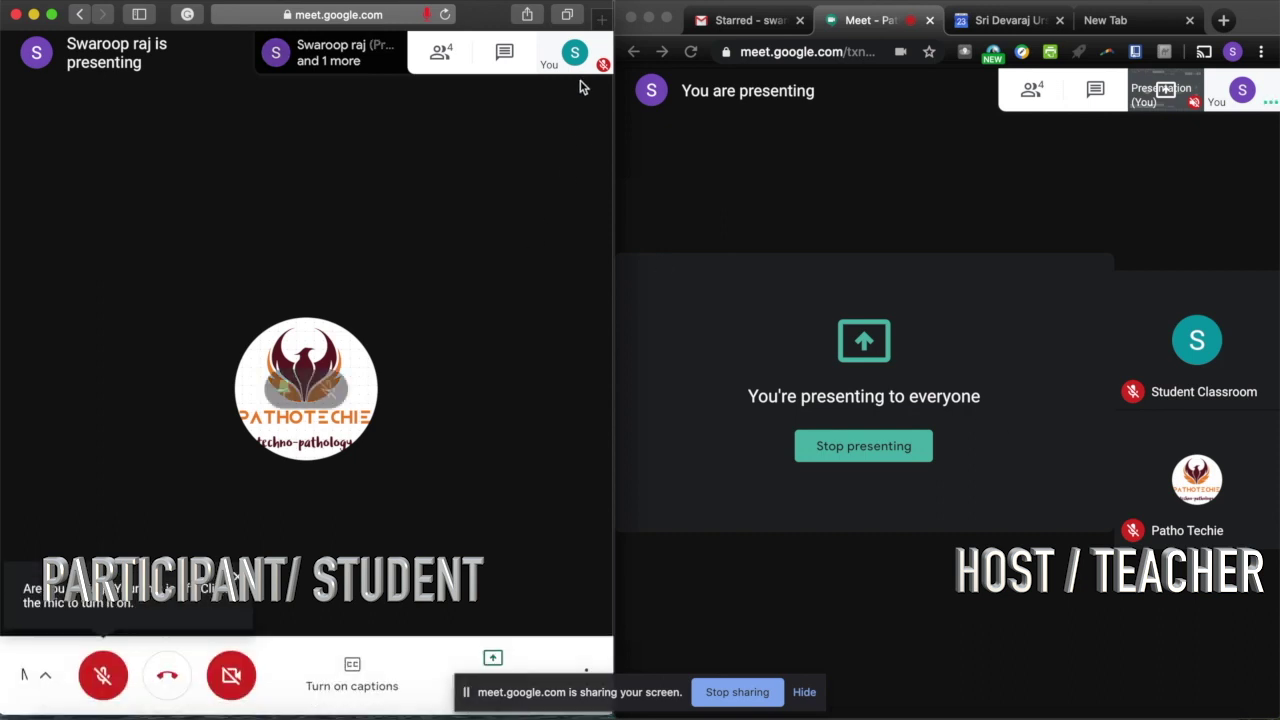
Pin the host's presentation as the main view in the student's meeting and close the participant list.
click(441, 55)
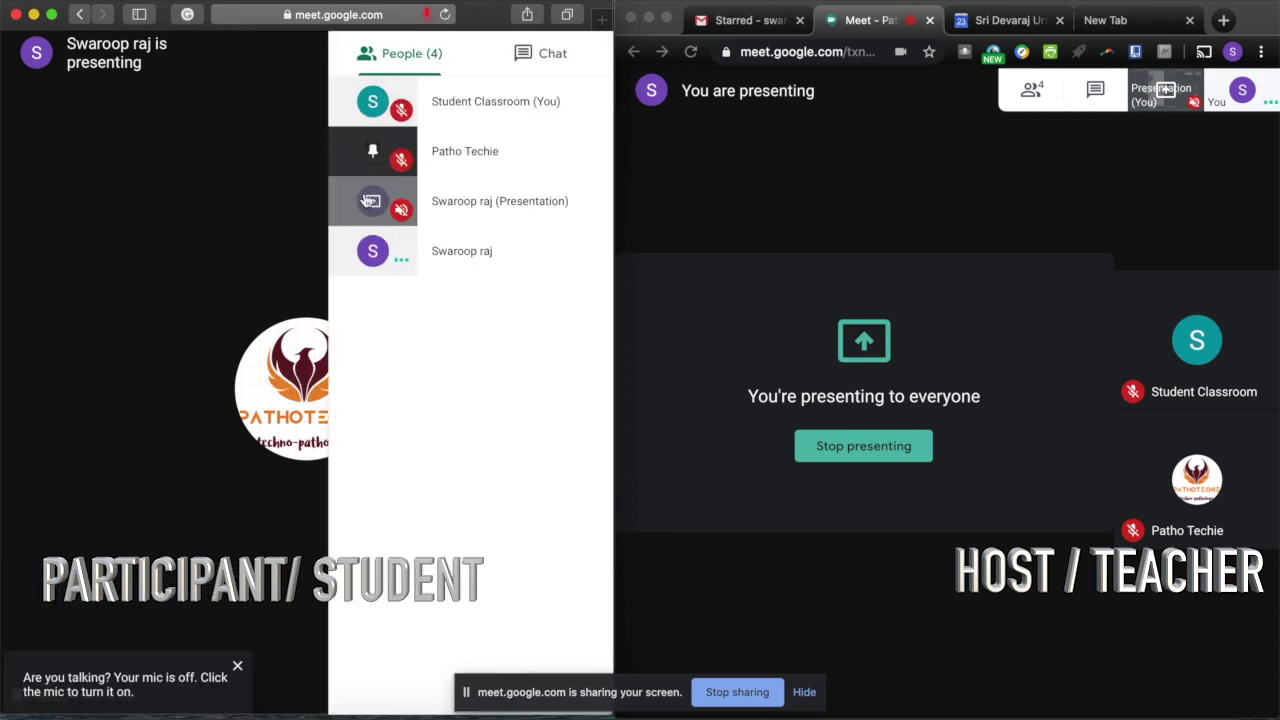
click(451, 210)
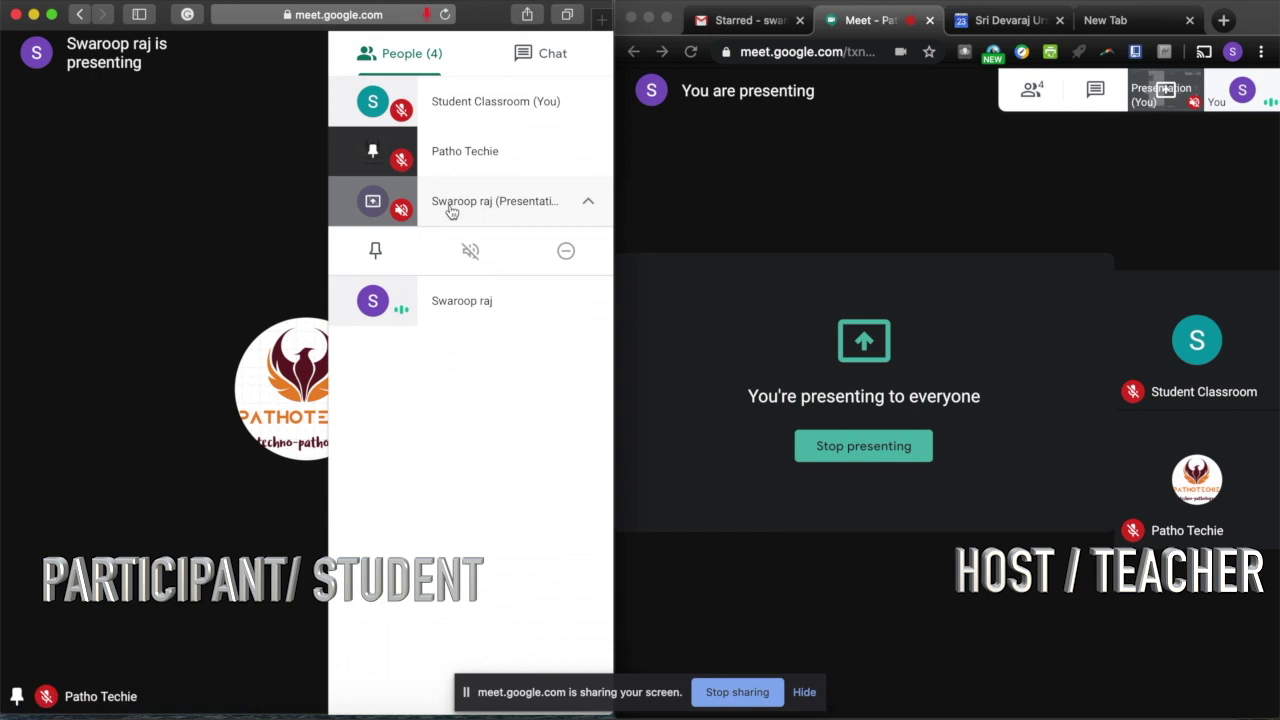
click(375, 254)
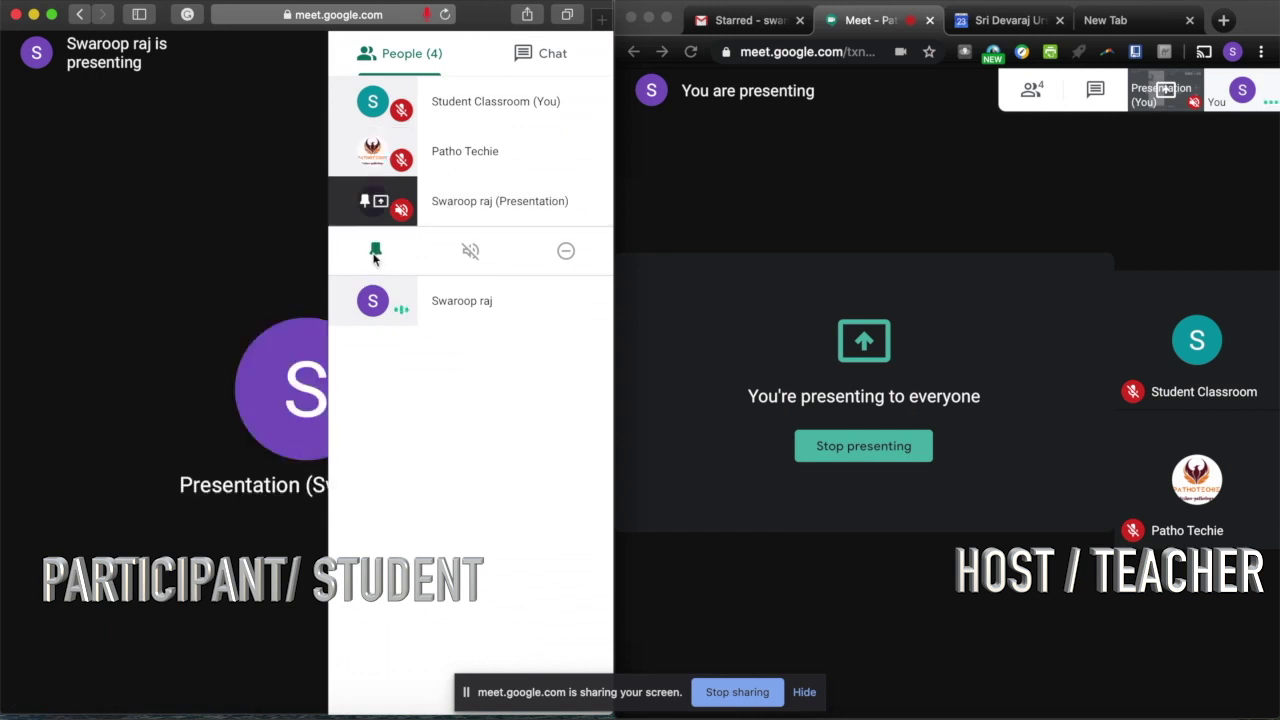
click(261, 169)
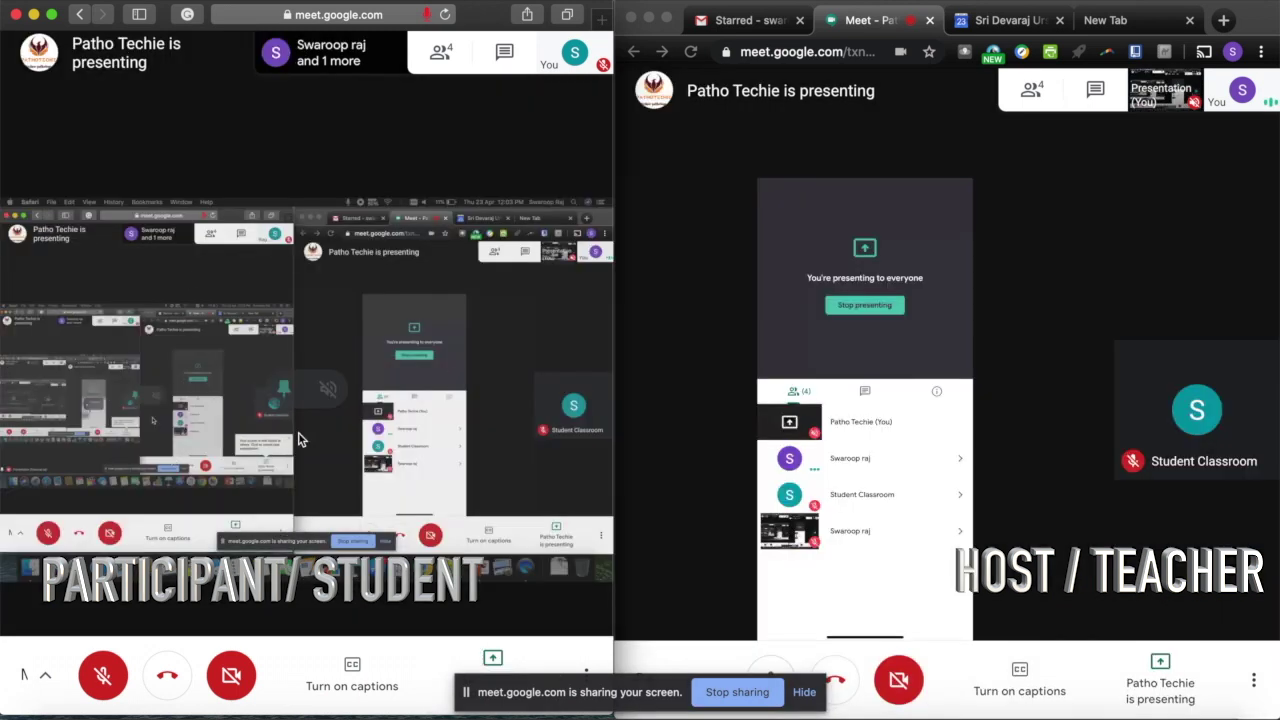
Pin the Patho Techie participant's presentation as the main view in the student's meeting and close the participant list.
click(446, 60)
click(430, 151)
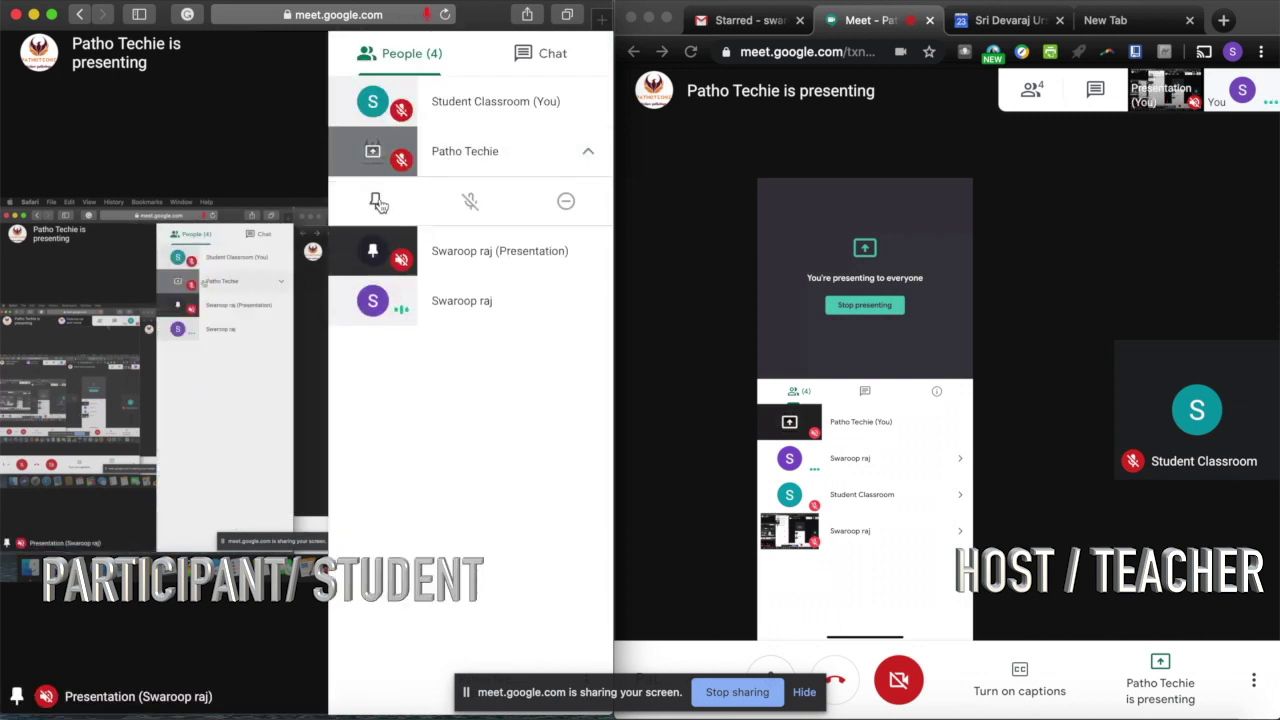
click(378, 203)
click(270, 124)
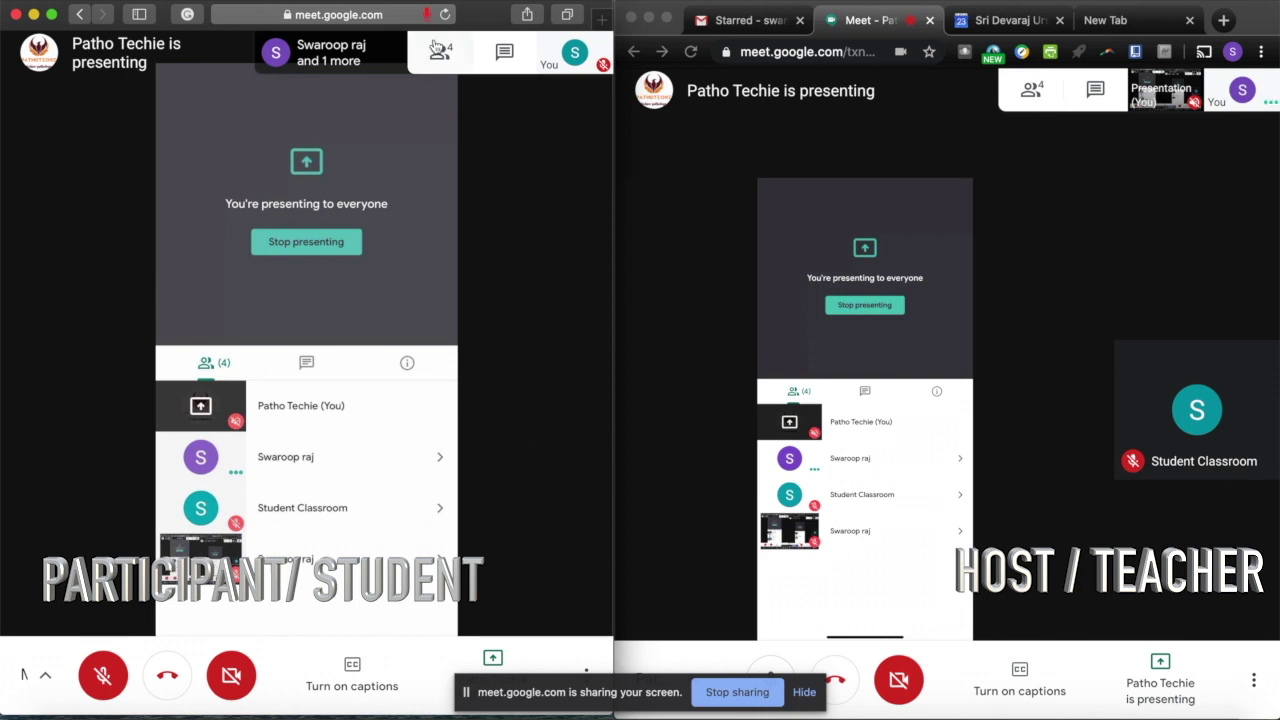
Pin, unpin and re-pin the host's presentation in the student's meeting view, and close the participant list.
click(439, 53)
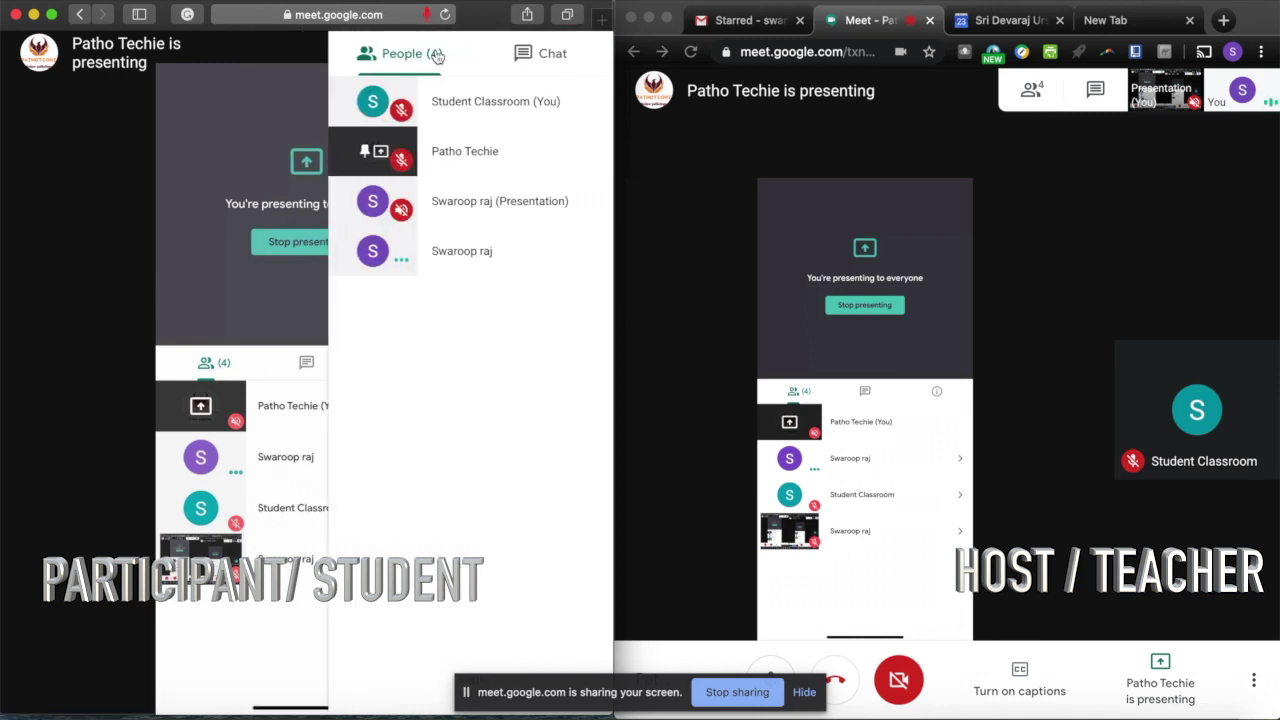
click(438, 218)
click(376, 251)
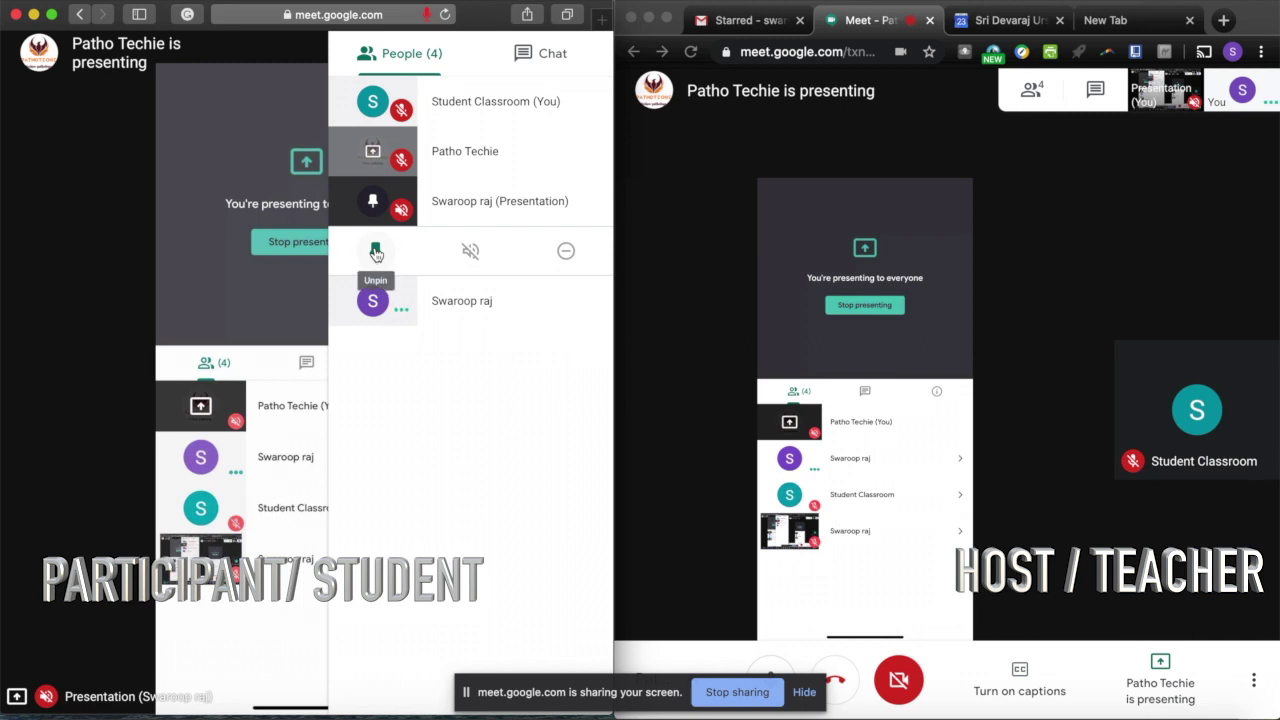
click(375, 250)
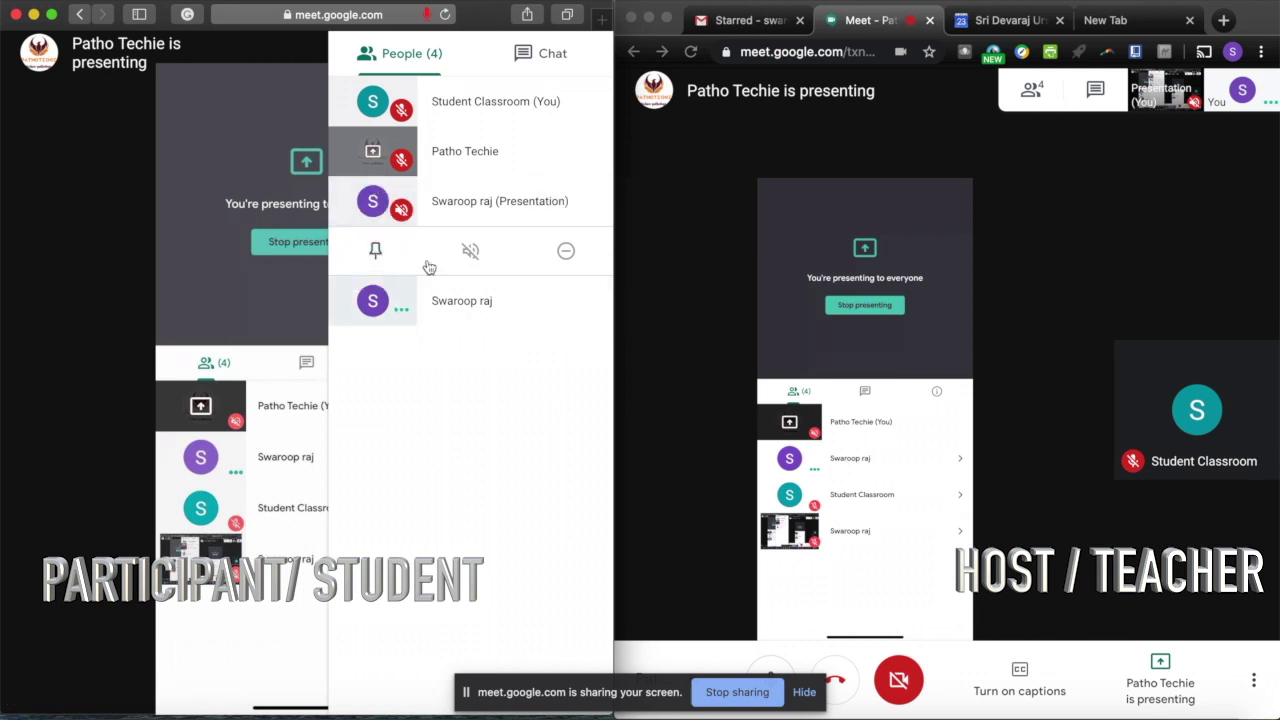
click(420, 205)
click(420, 205)
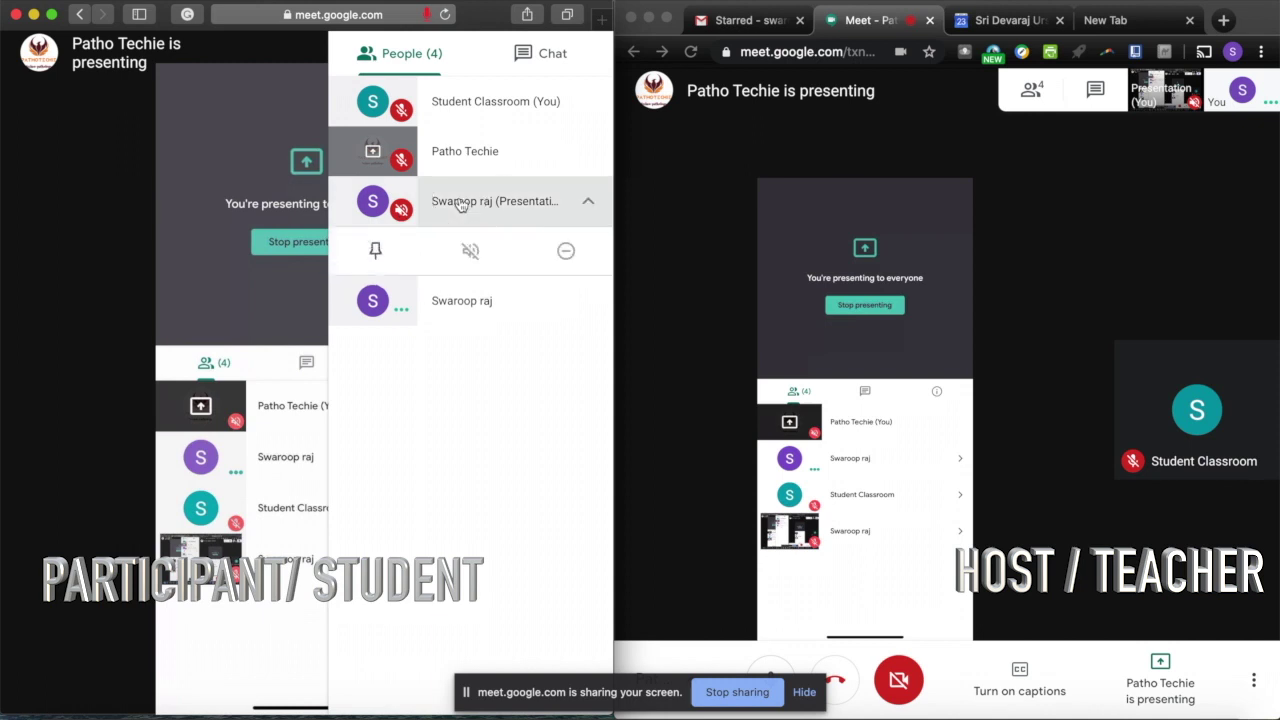
click(375, 250)
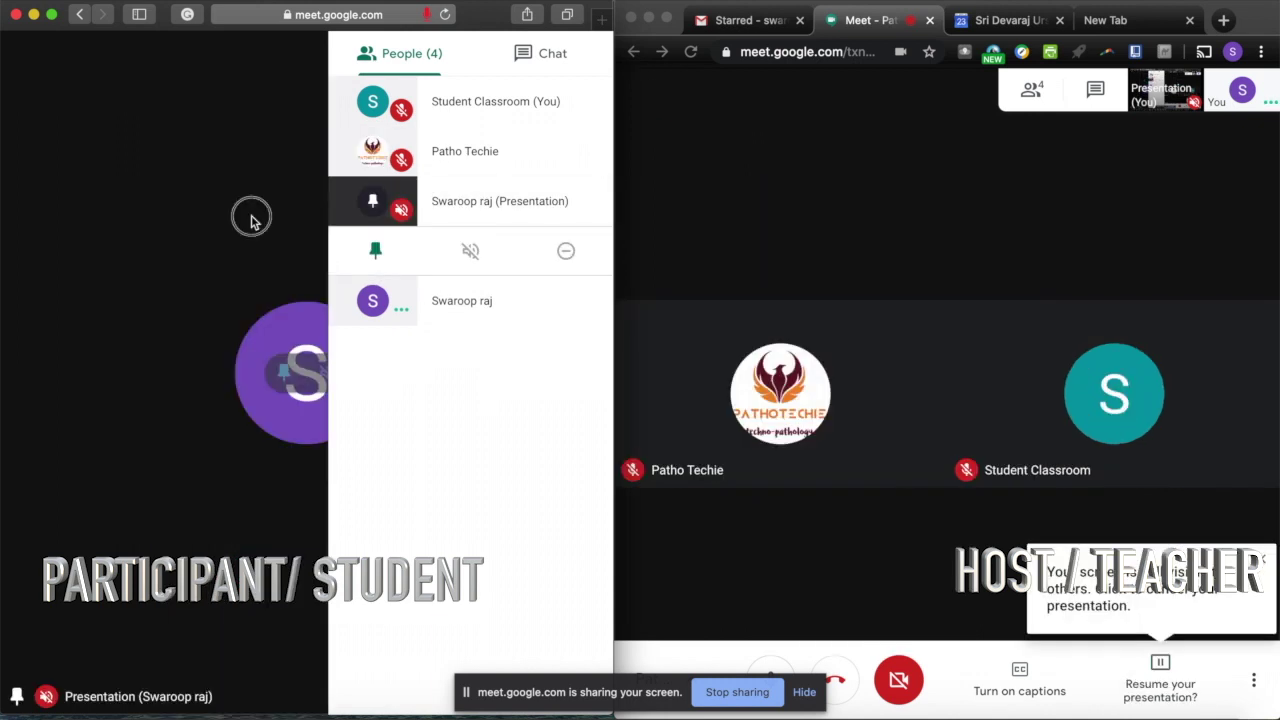
click(251, 218)
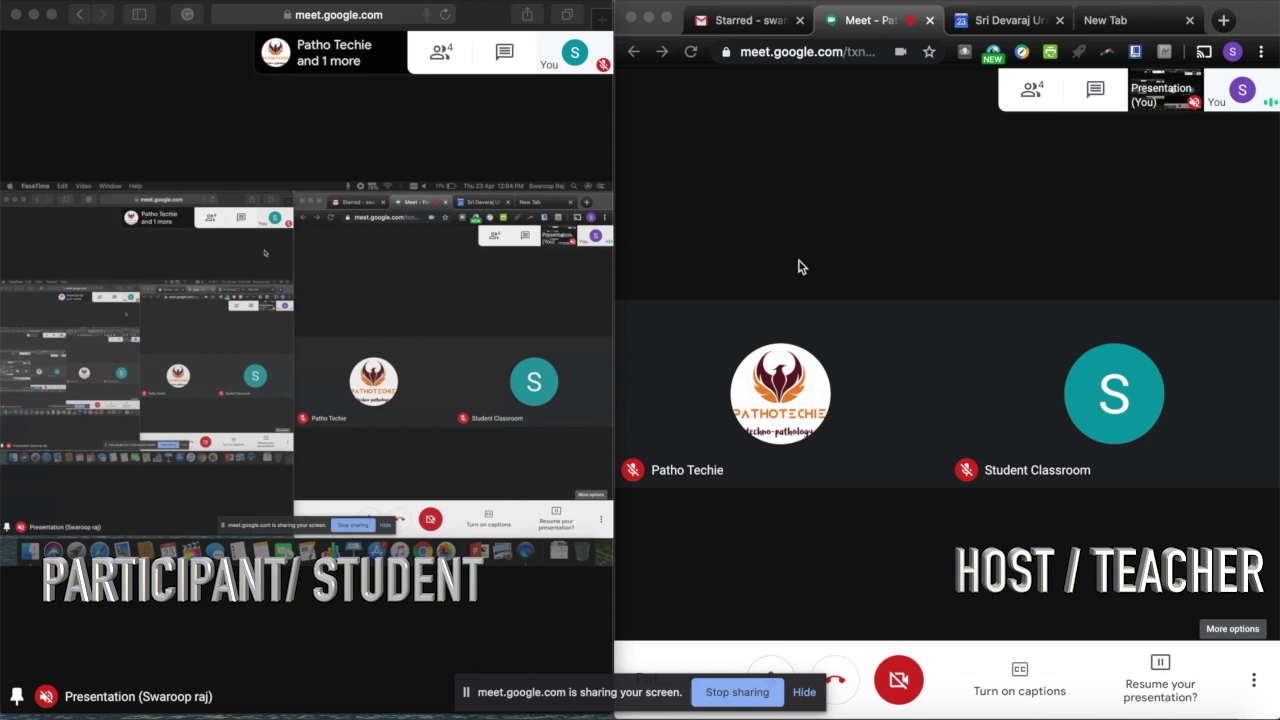
Stop sharing the host's screen and leave the meeting as the student.
click(737, 691)
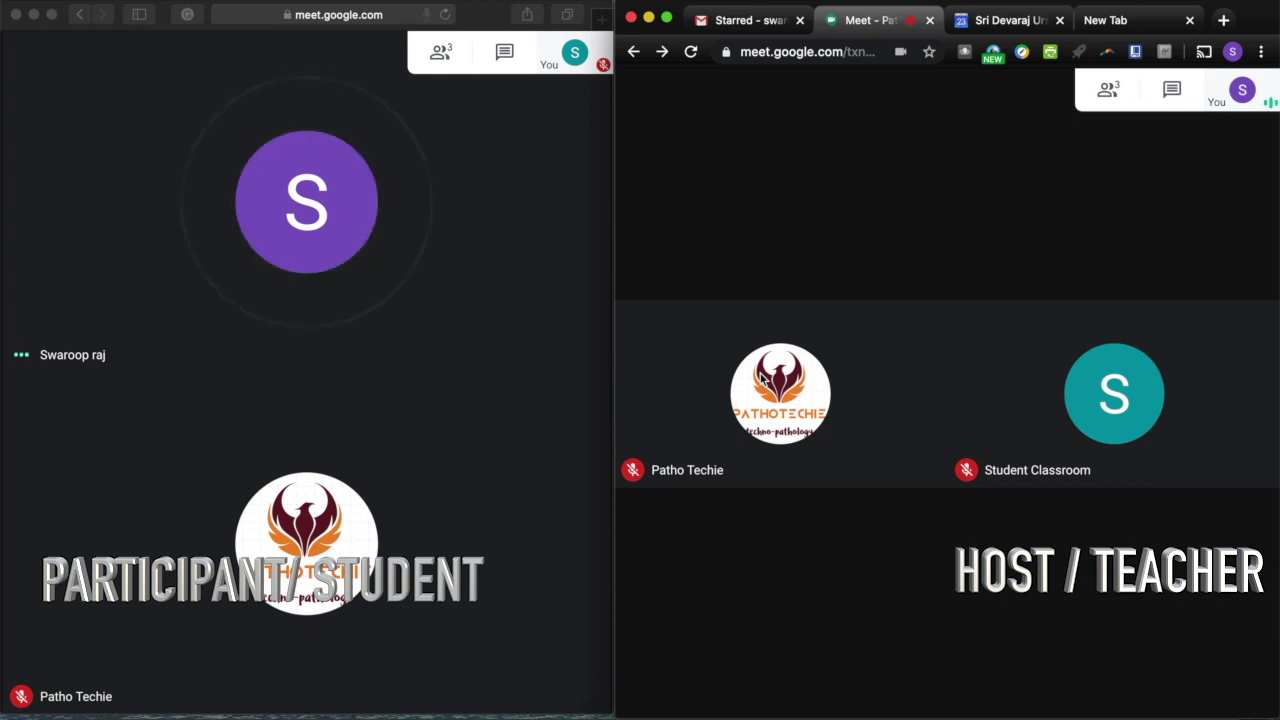
click(282, 682)
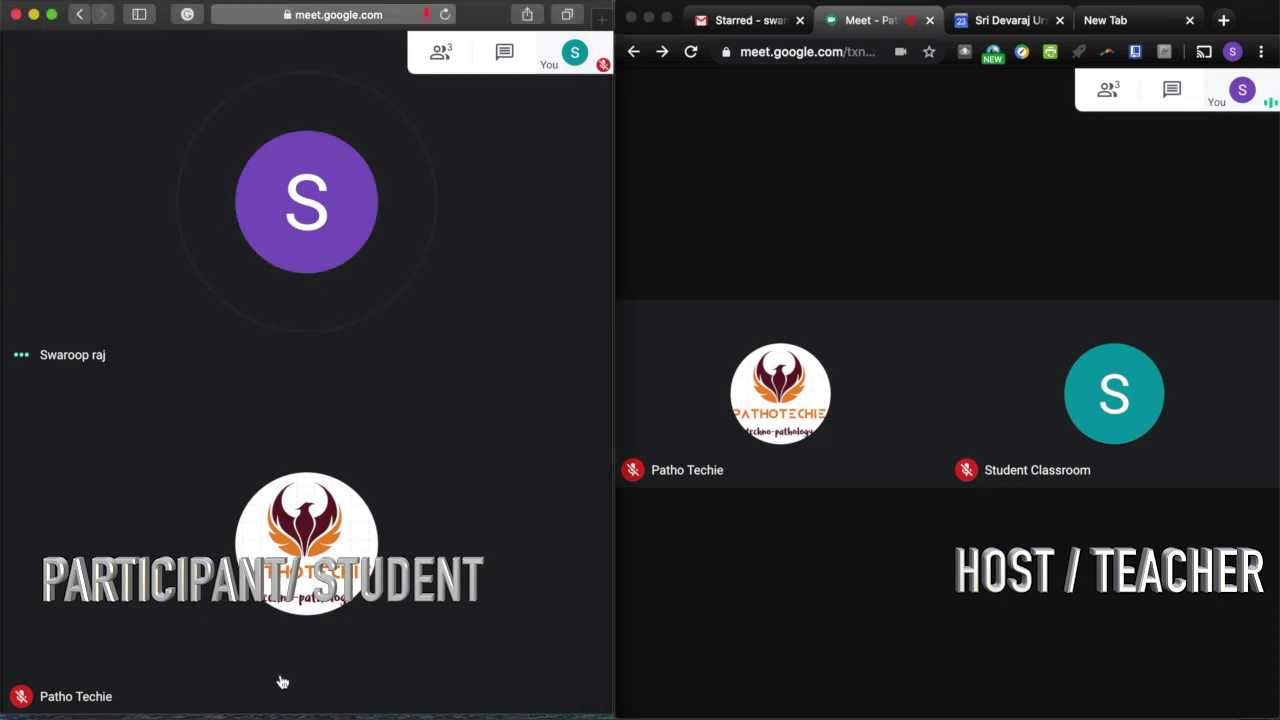
click(288, 672)
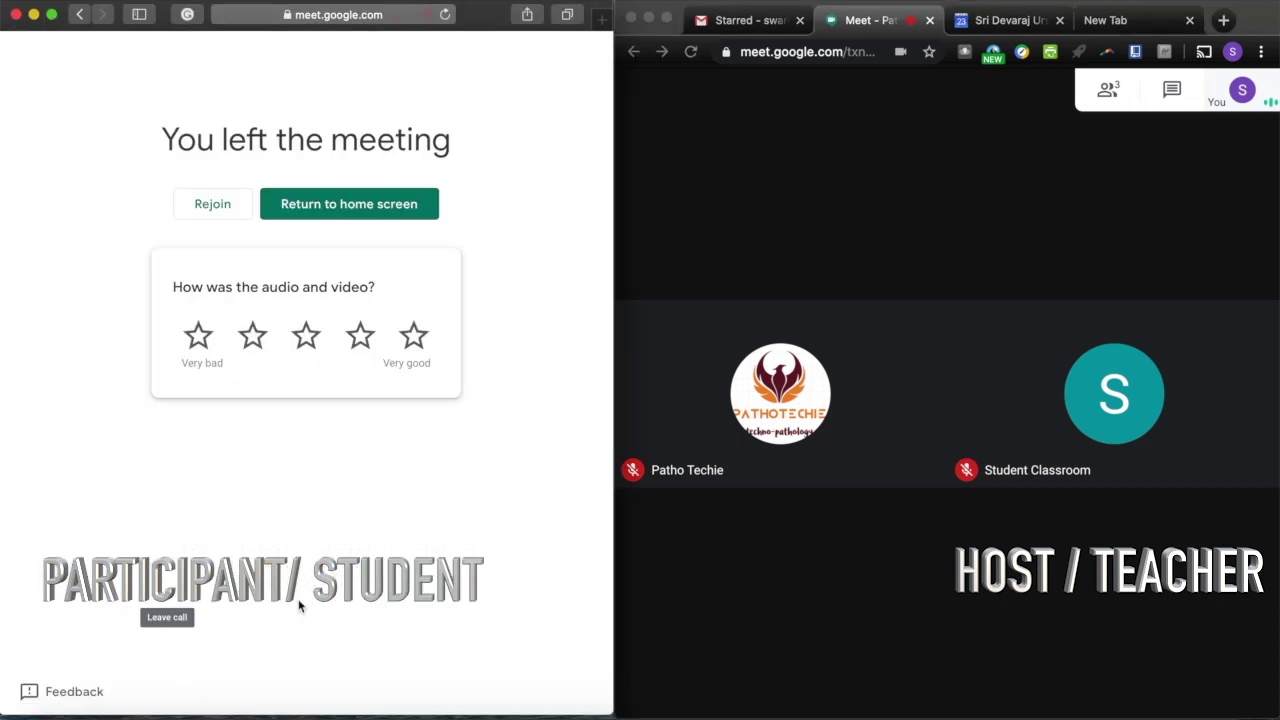
Check who remains in the host's participant list, close it, and leave the meeting as the host.
click(838, 433)
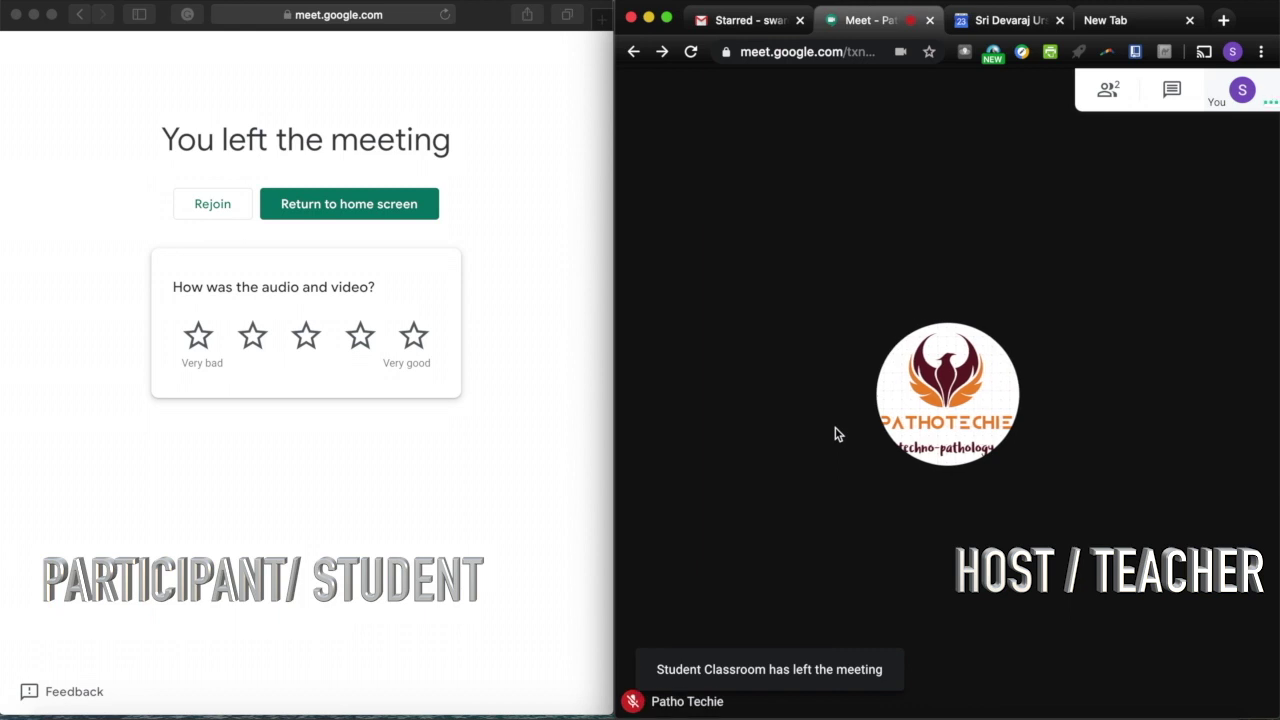
click(1110, 91)
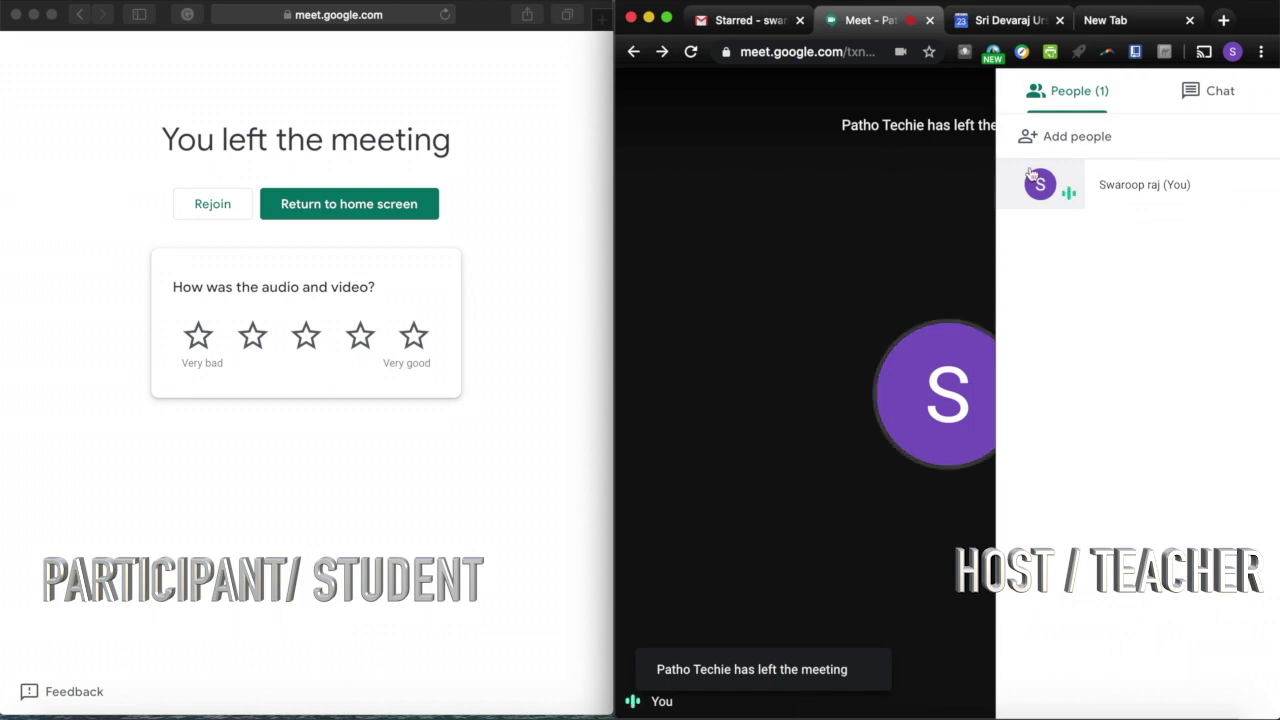
click(828, 311)
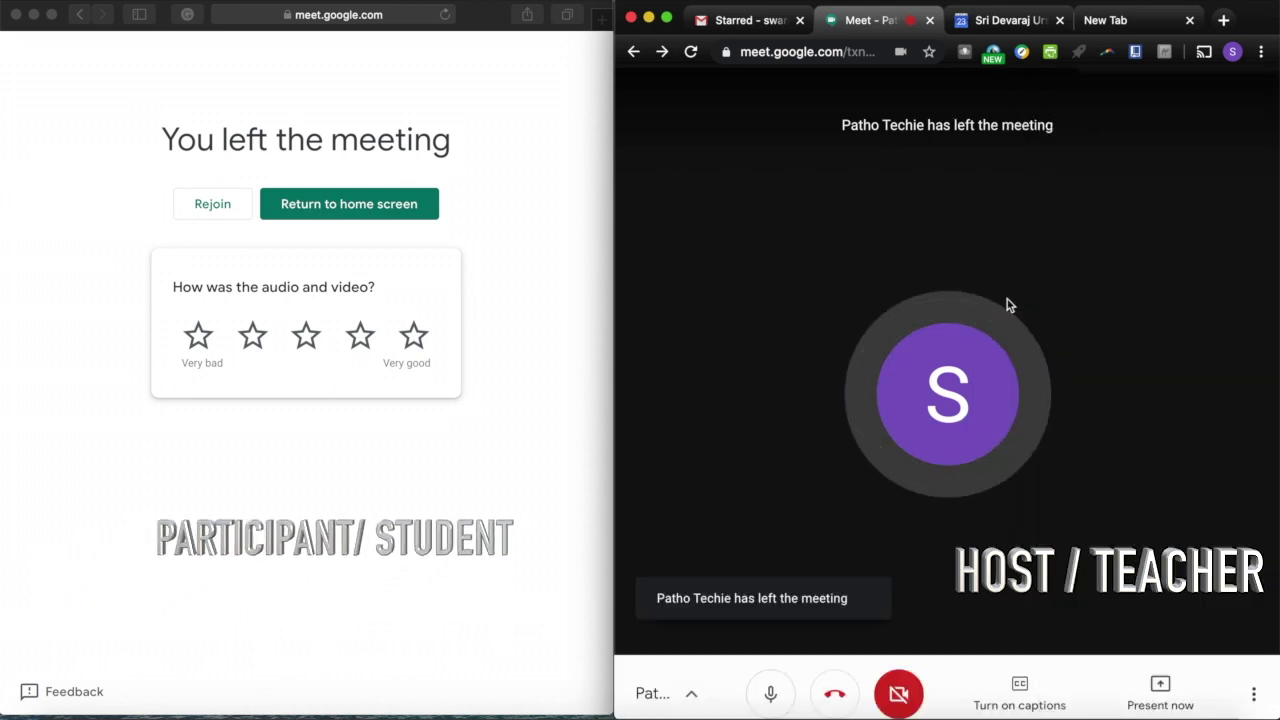
click(834, 682)
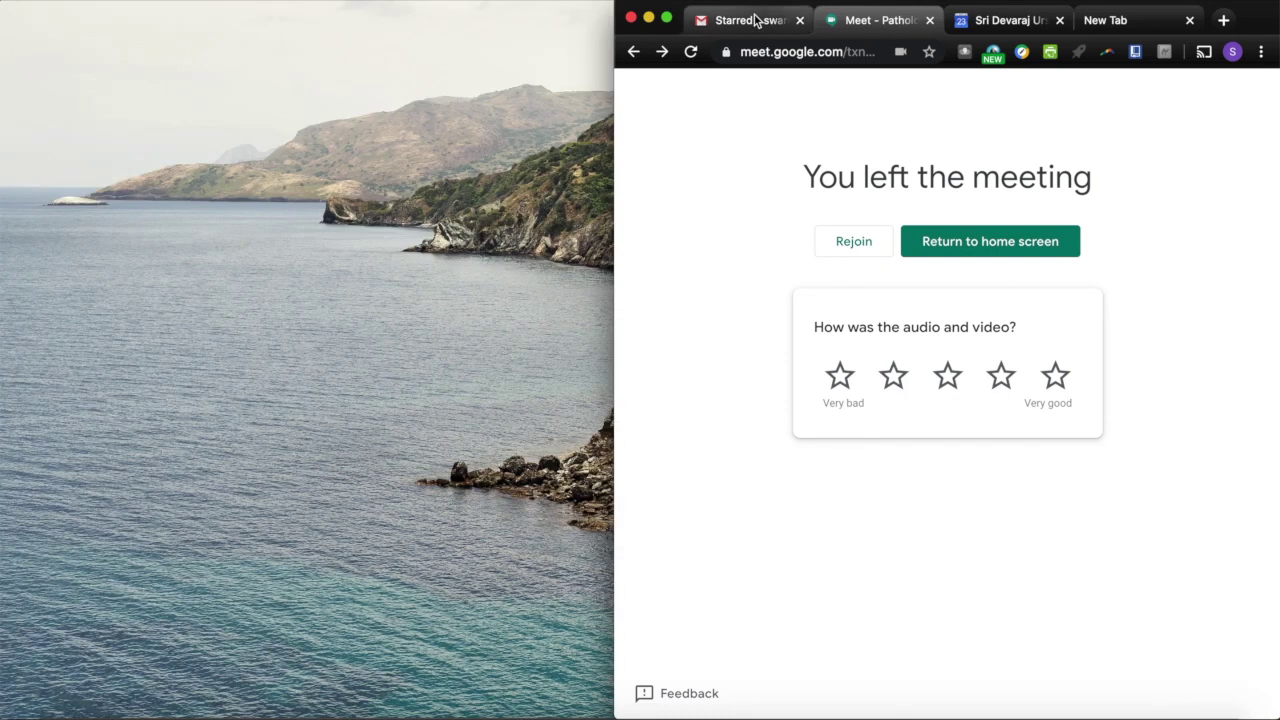
Return to the Pathology Class event in Google Calendar, collapse its meeting details, and open its Google Meet link.
click(745, 20)
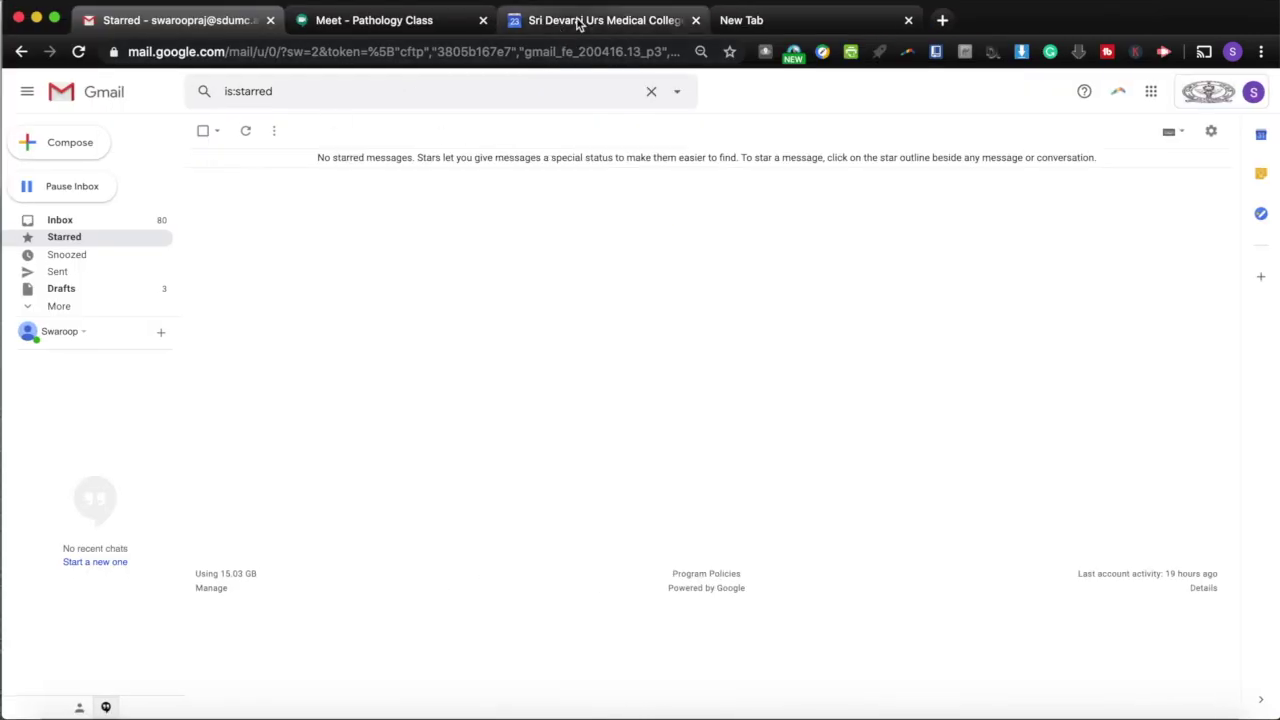
click(580, 21)
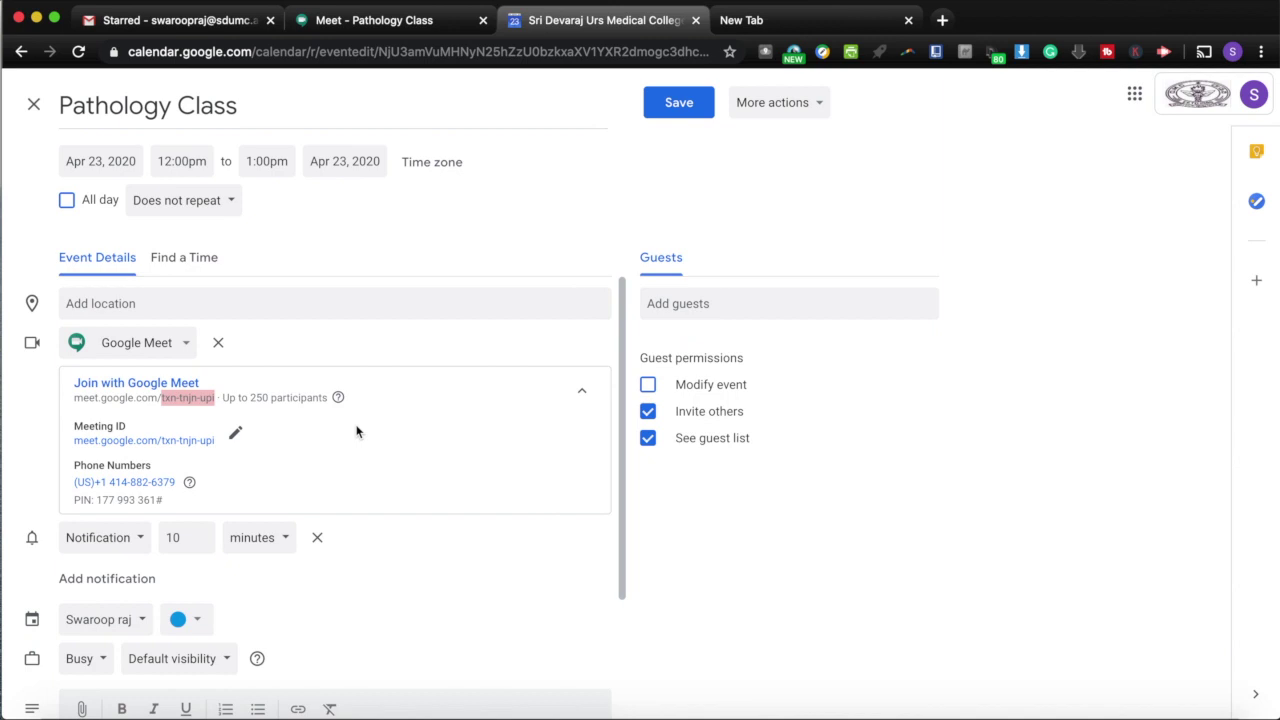
click(352, 434)
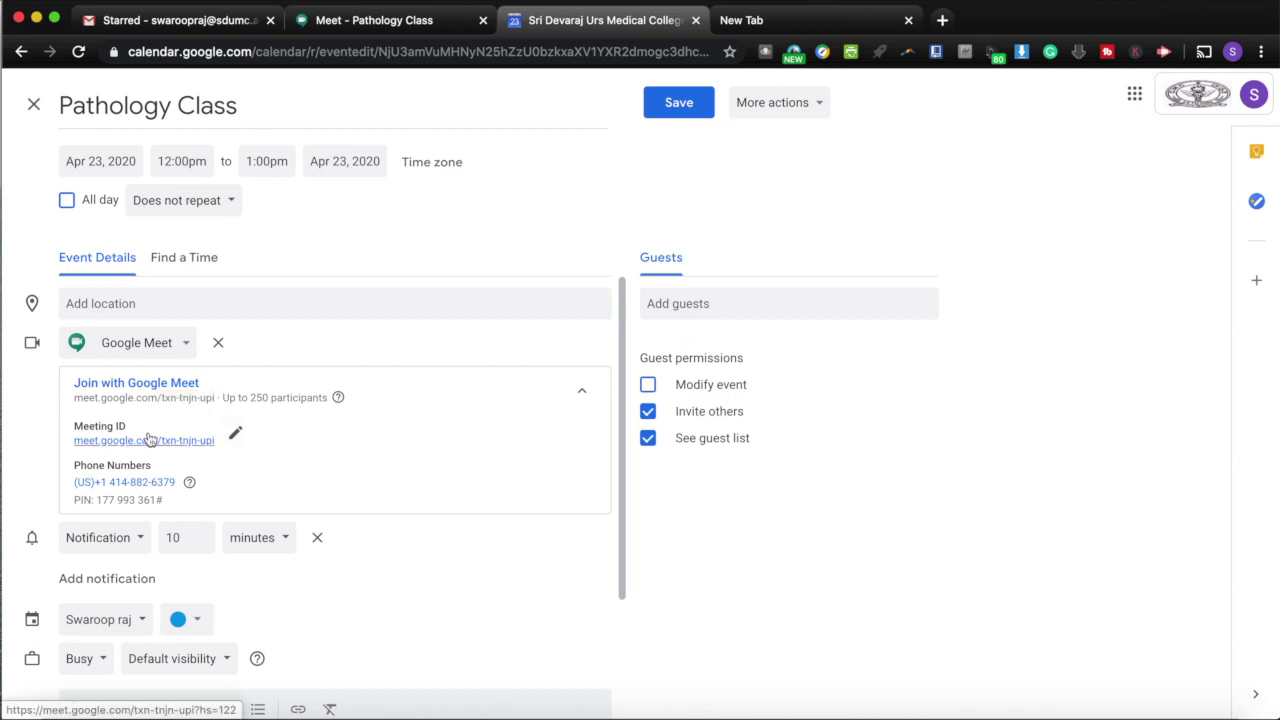
click(66, 378)
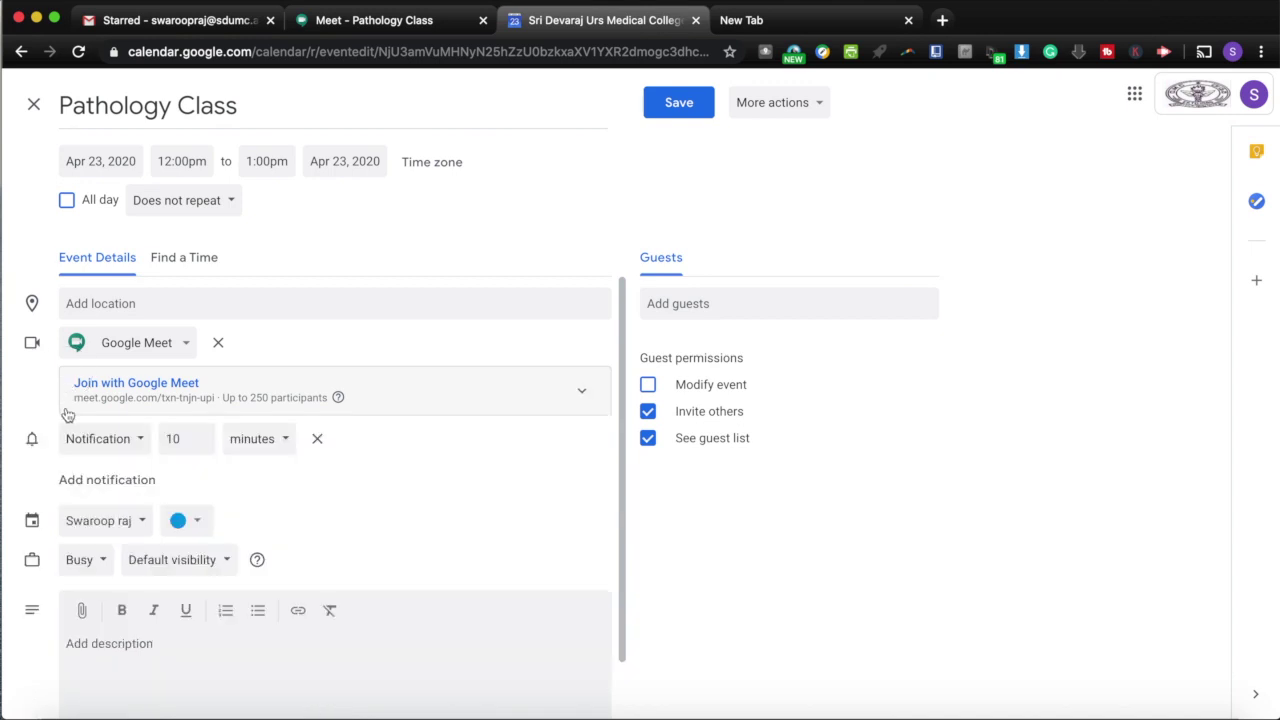
click(98, 388)
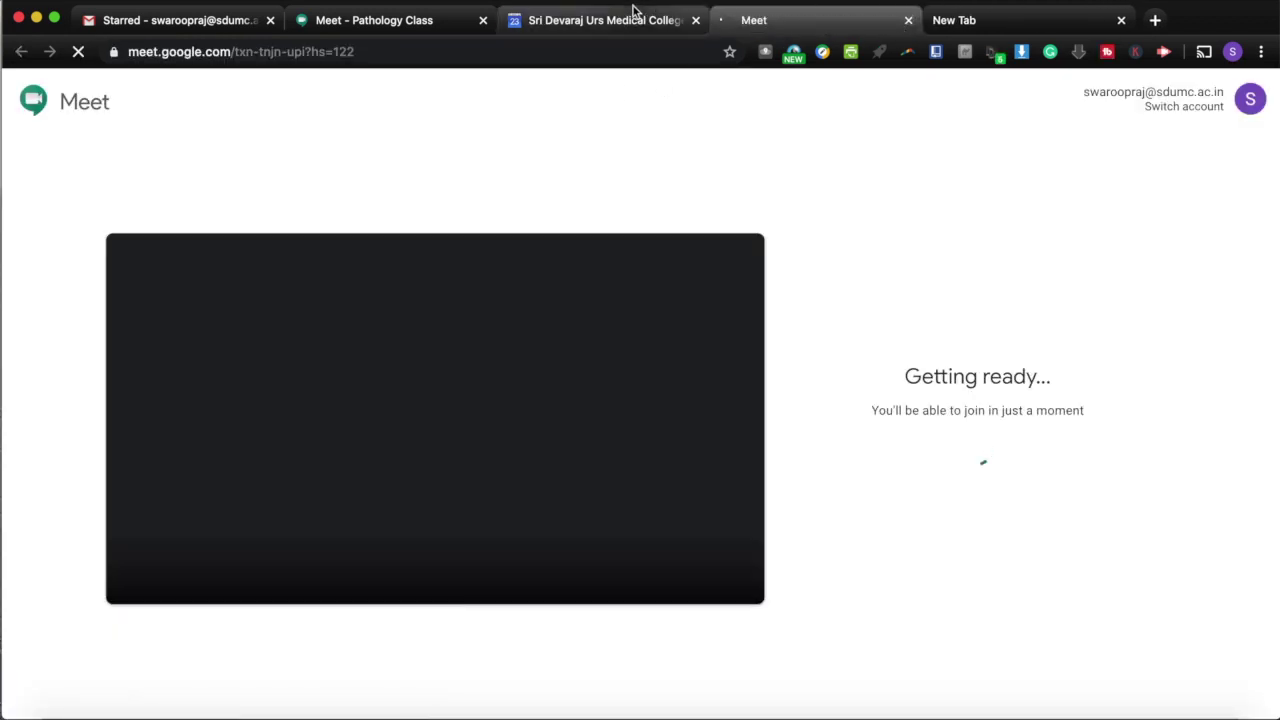
Copy the Join with Google Meet link from the Pathology Class event and paste it into a new Gmail message.
click(630, 18)
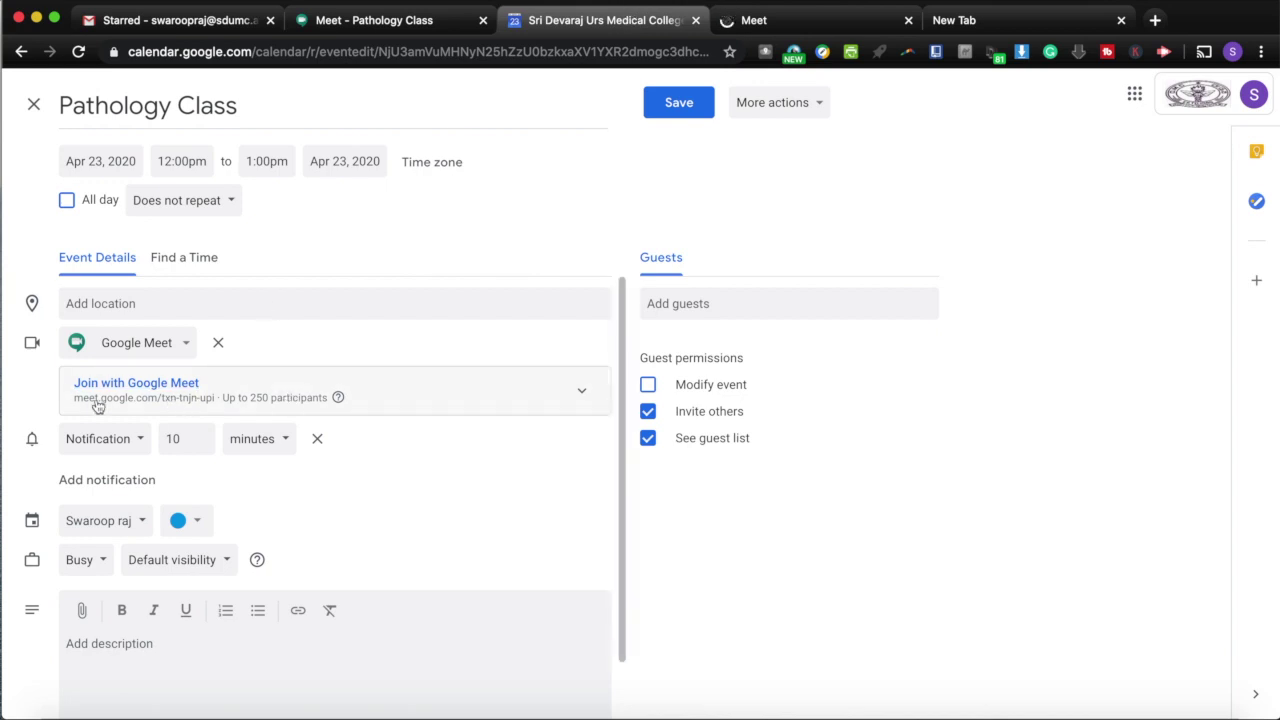
drag(72, 390, 218, 408)
key(super+c)
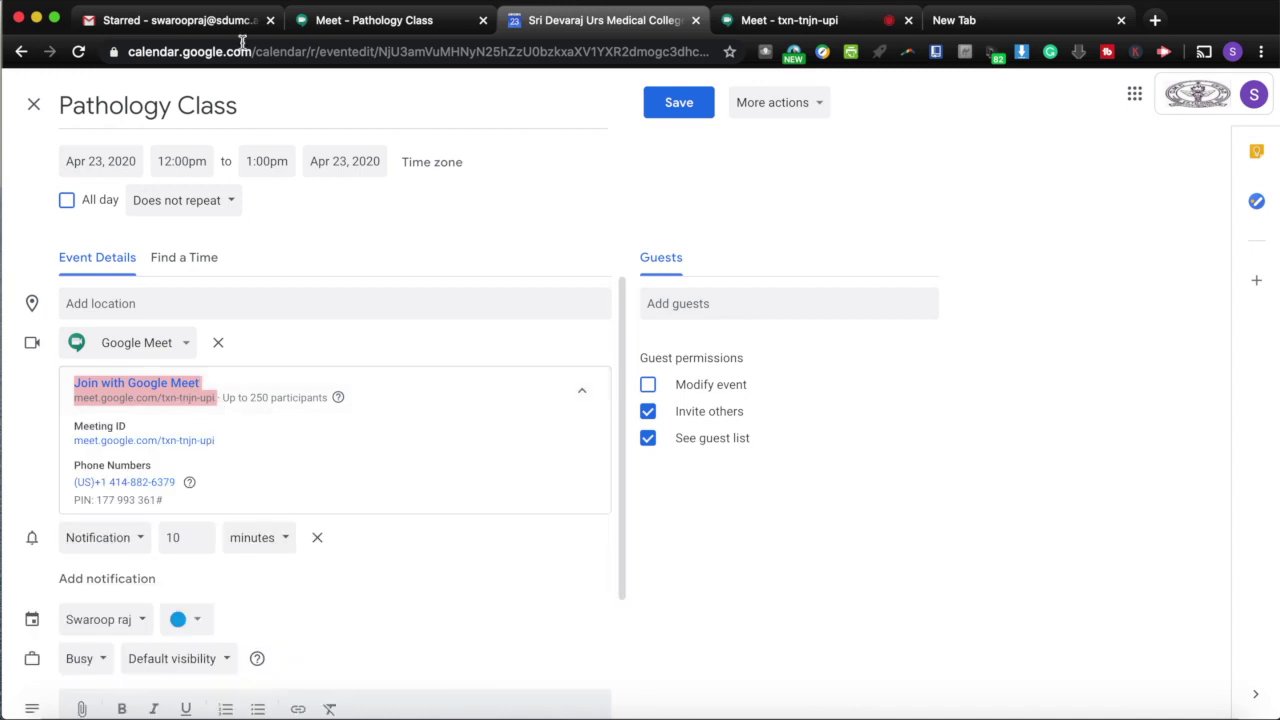
key(super+1)
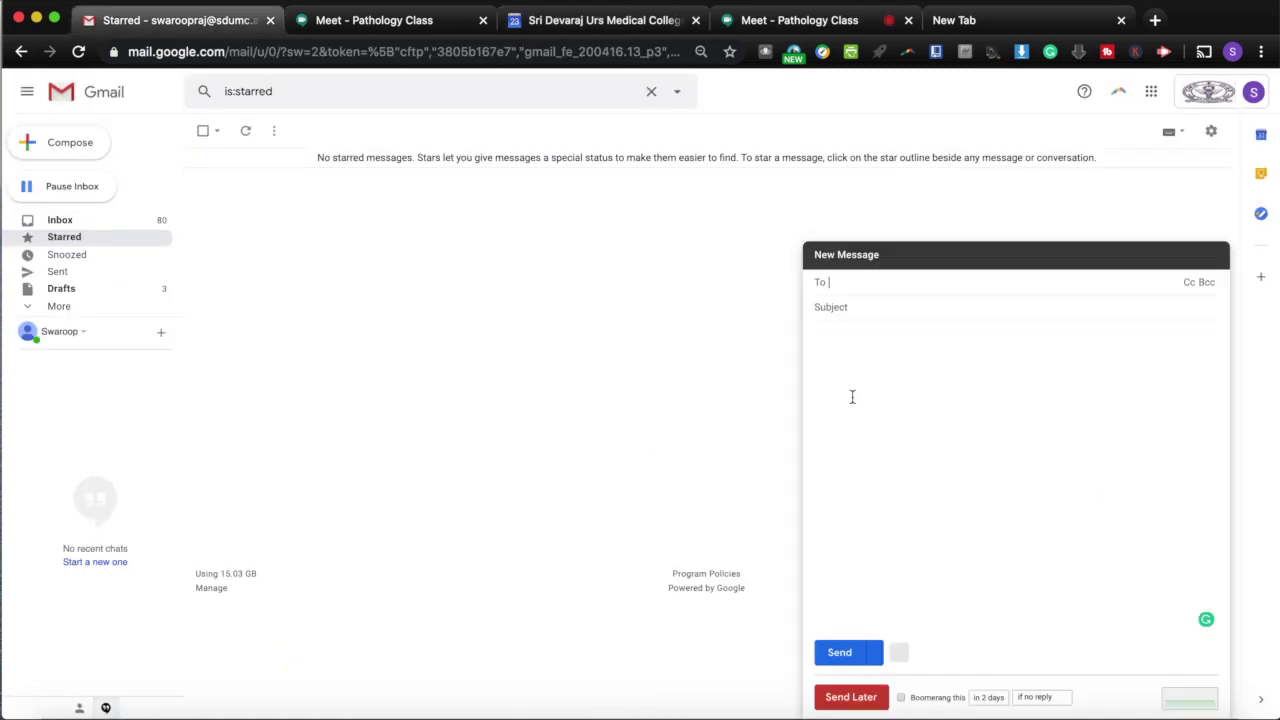
click(852, 397)
key(super+v)
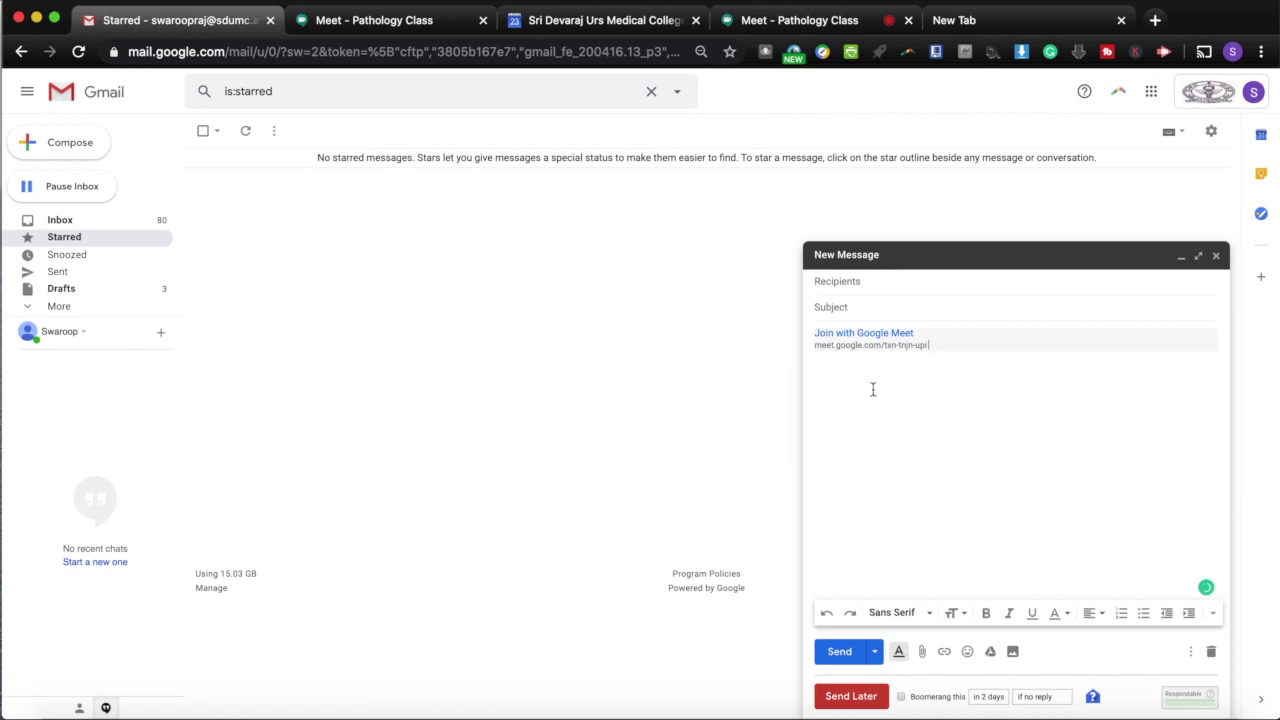
Copy the meeting address from the draft message, test it in a new browser tab, and close that tab.
drag(930, 345, 808, 350)
key(super+c)
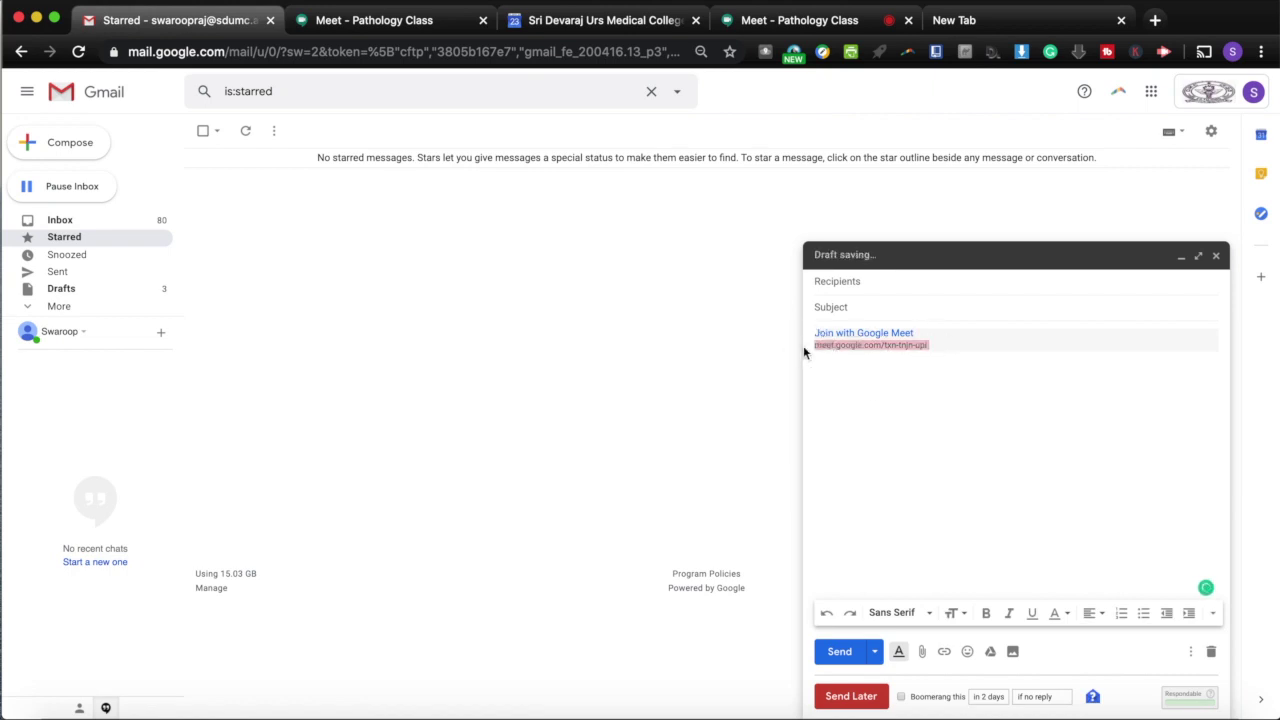
click(1156, 21)
key(super+v)
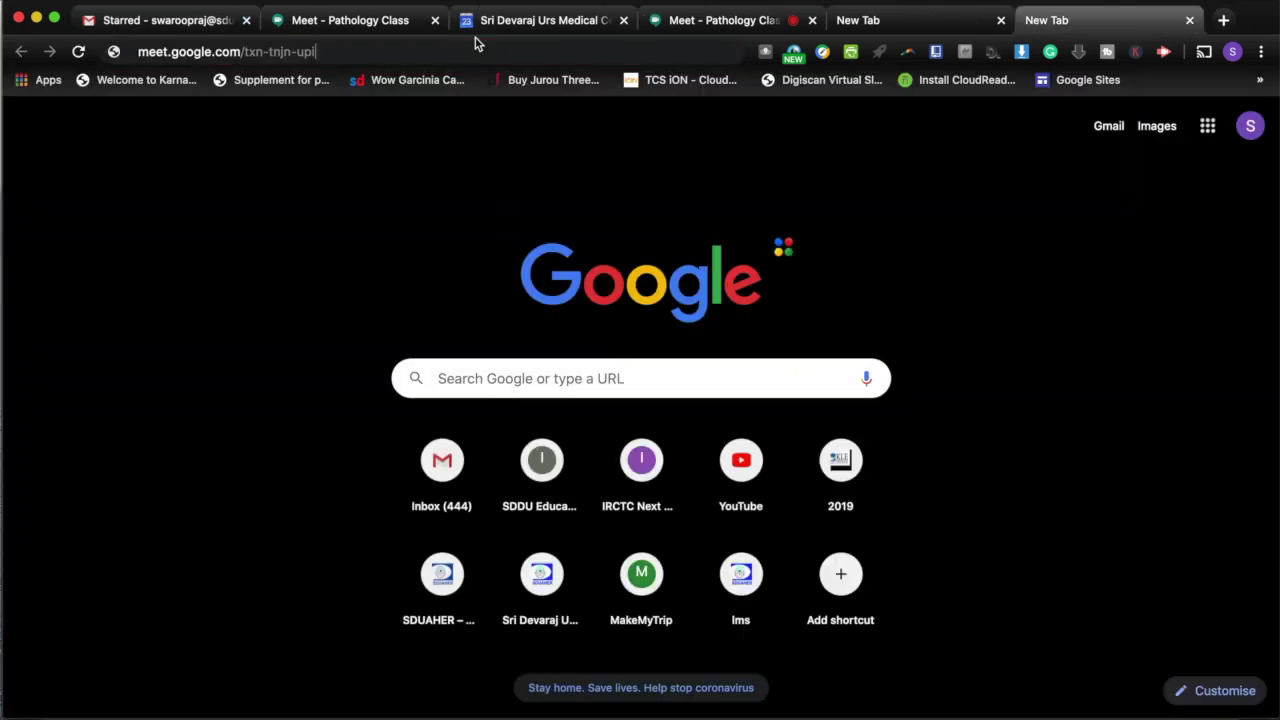
key(Return)
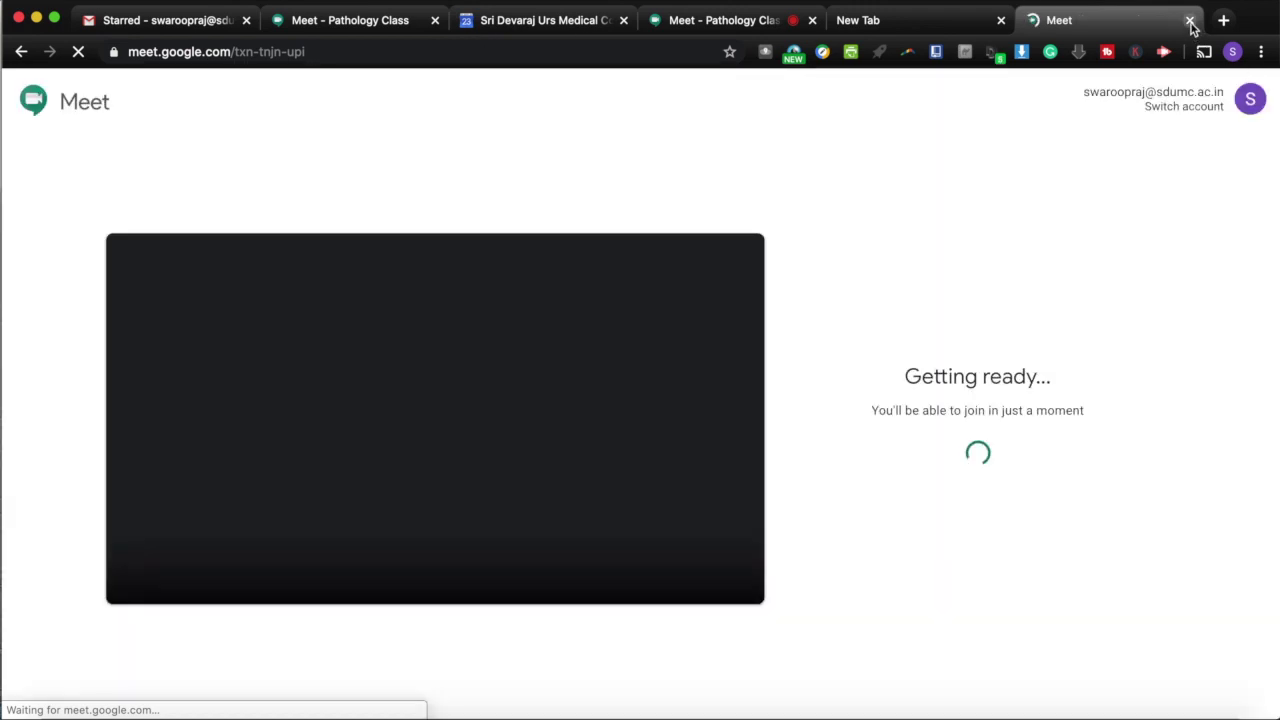
key(super+w)
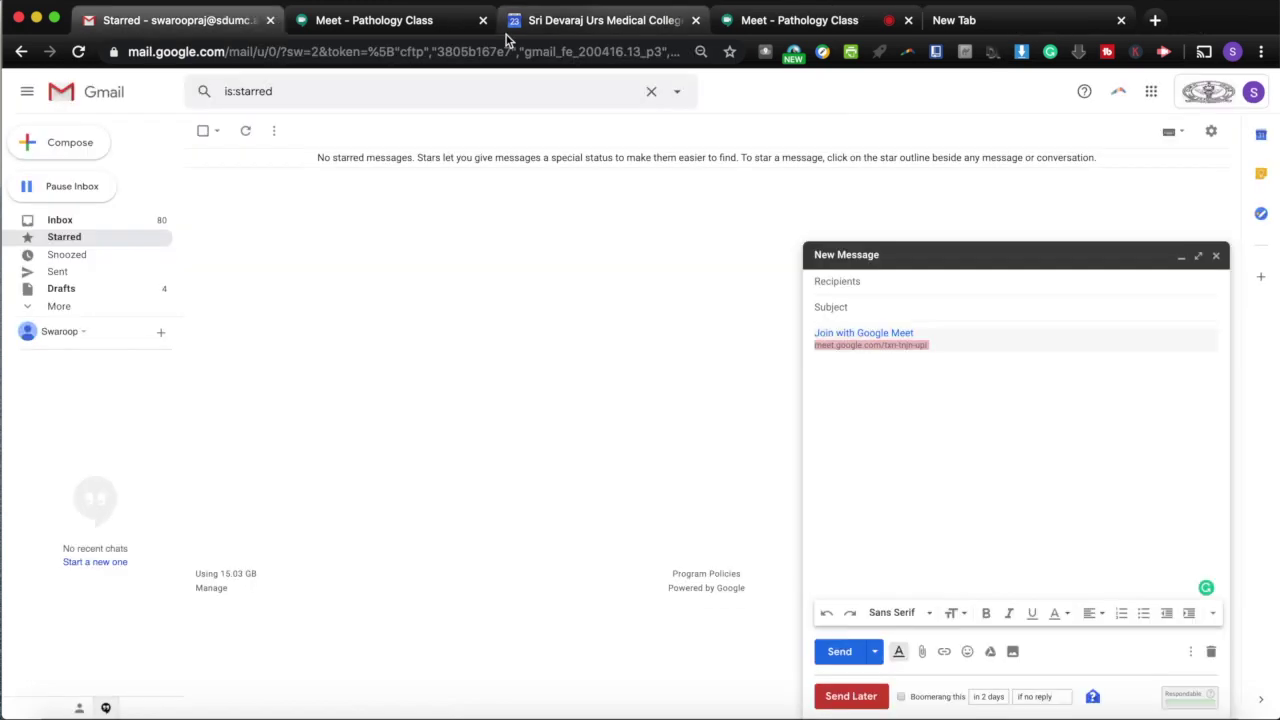